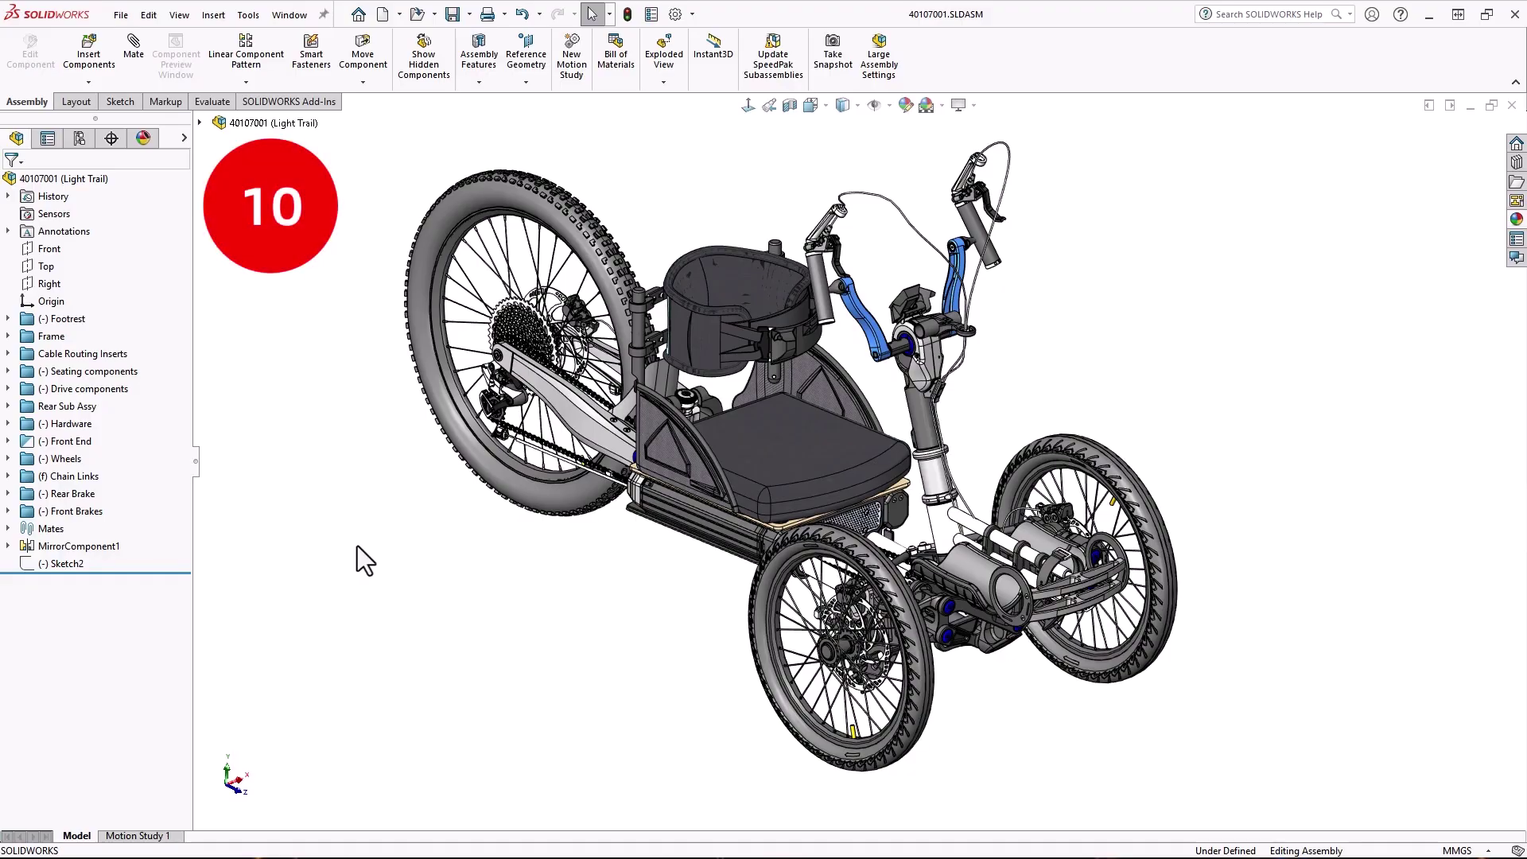
Switch the trike to a plane of the view selector cube from the Spacebar orientation menu.
key(space)
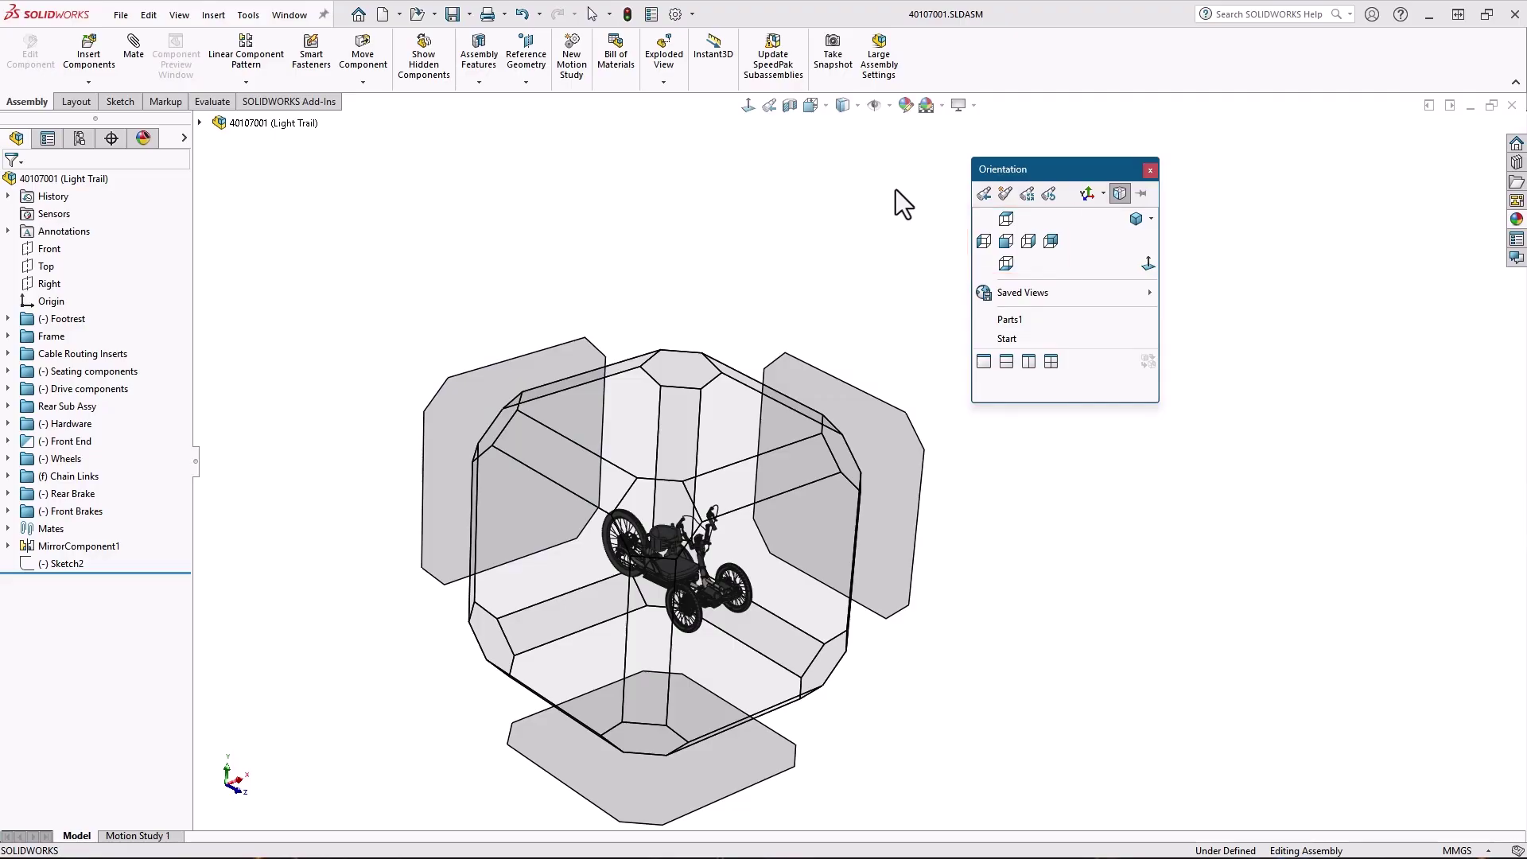
click(1152, 221)
mouse_move(733, 361)
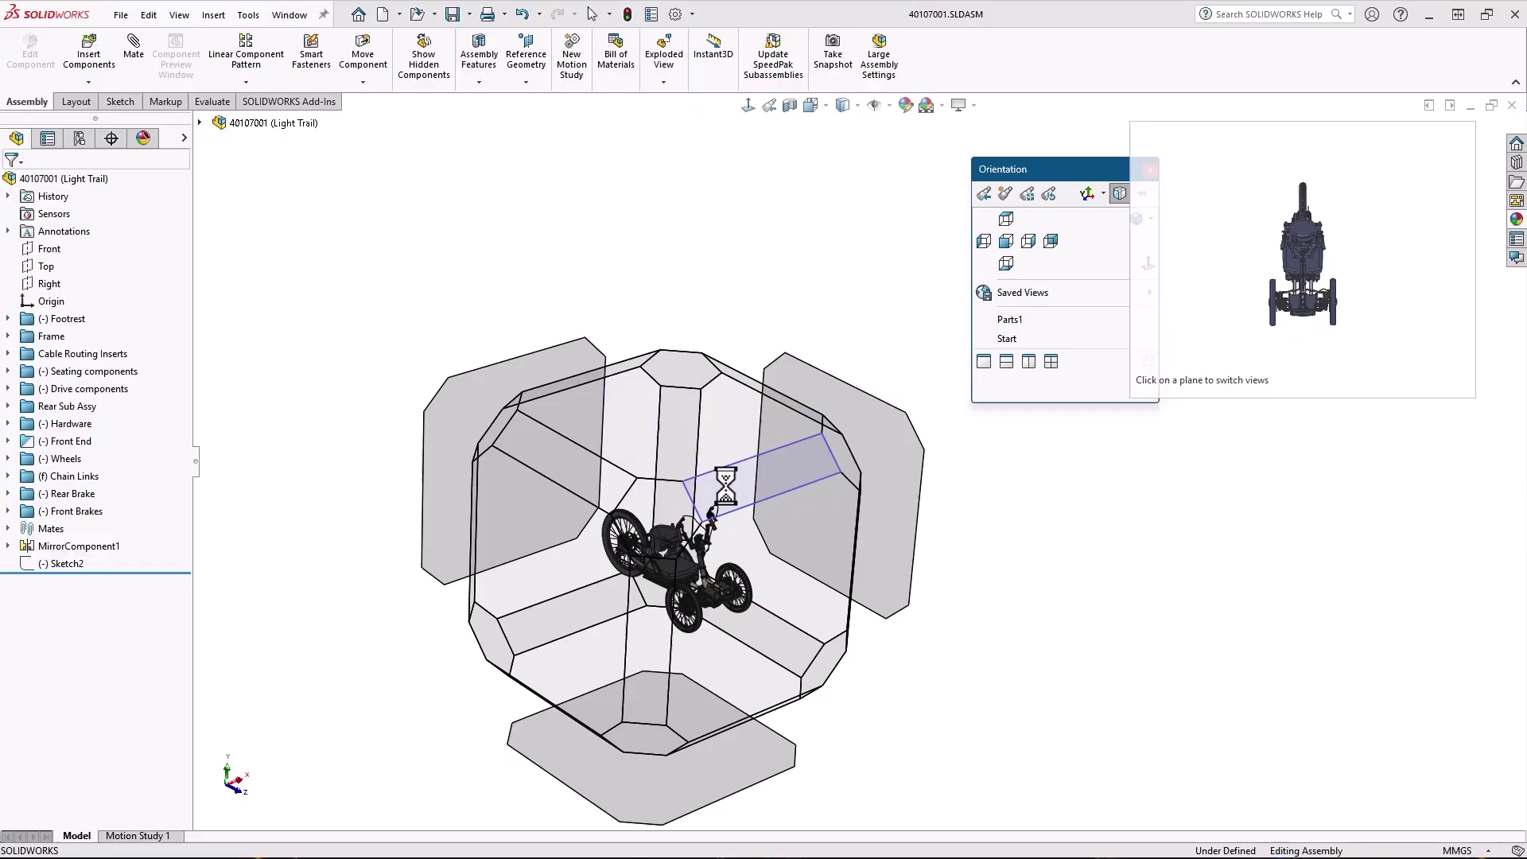
click(734, 531)
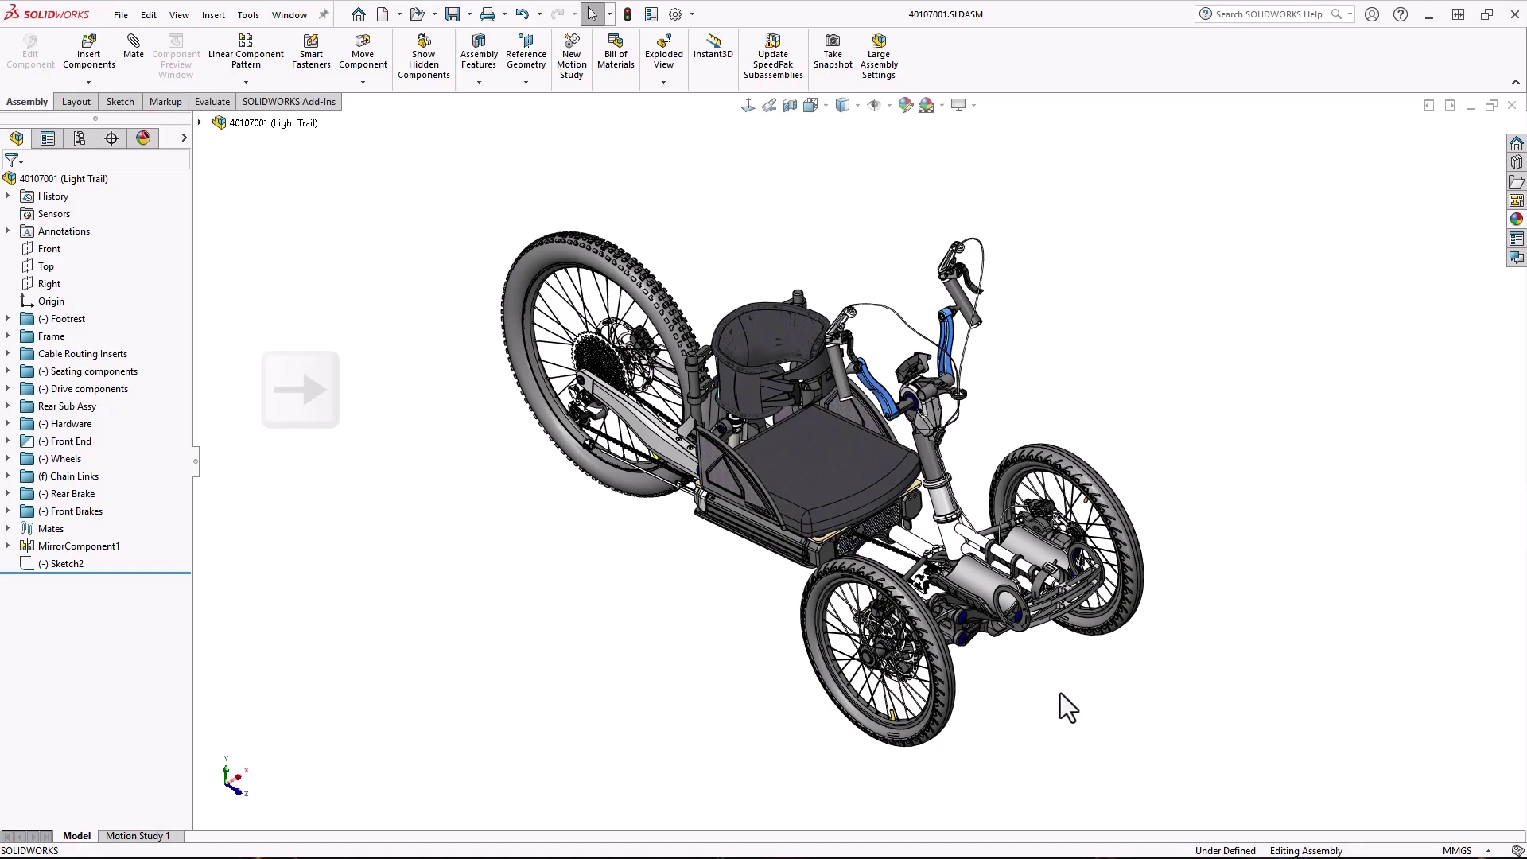
Rotate the trike right, left, down and up with arrow keys, then twice by 90°.
key(Right)
key(Right)
key(Right)
key(Right)
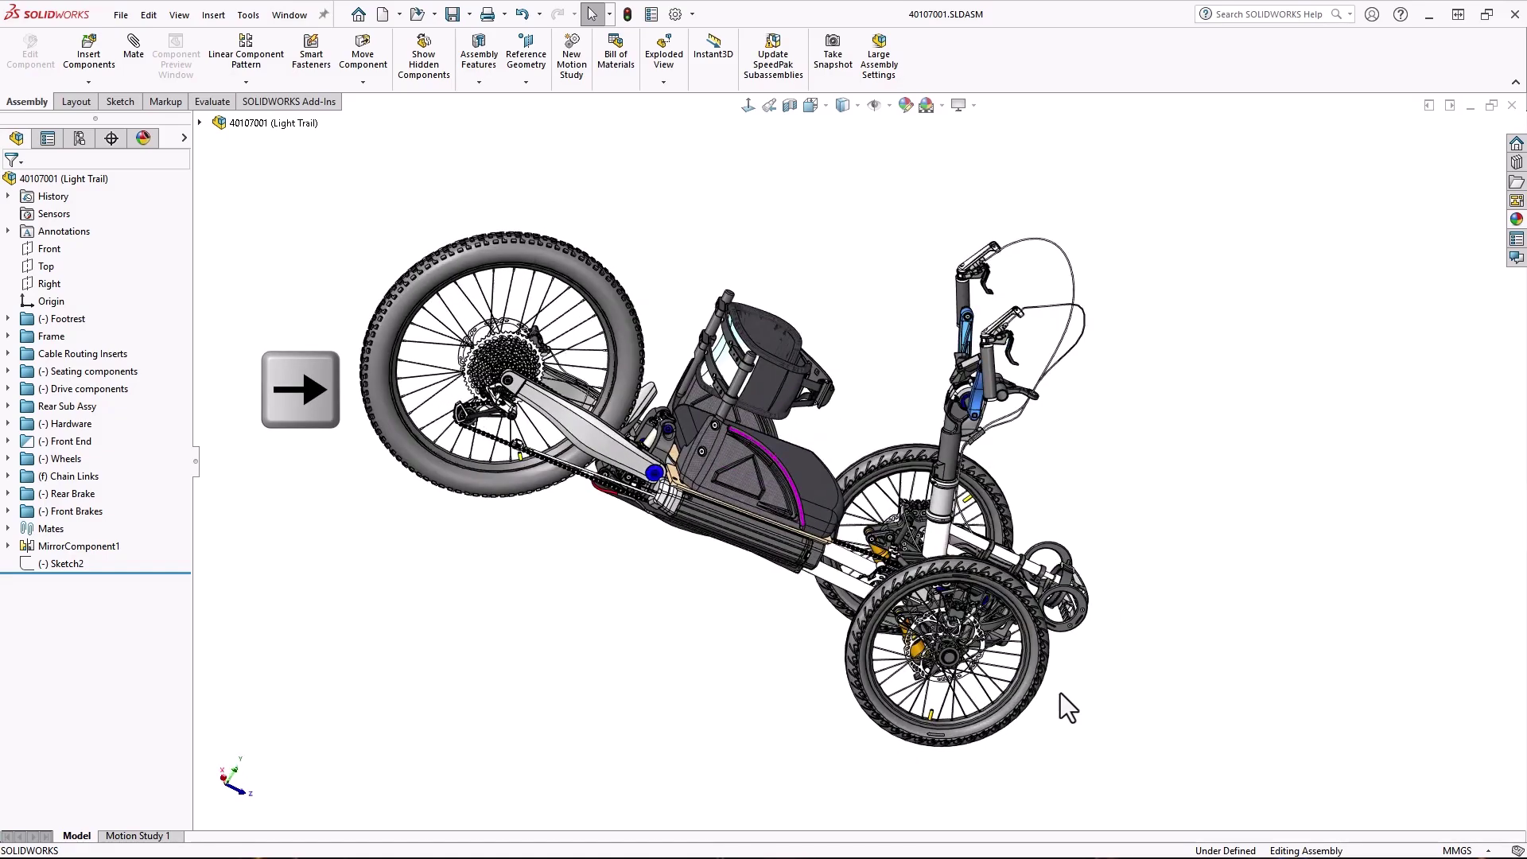
key(Left)
key(Left)
key(Left)
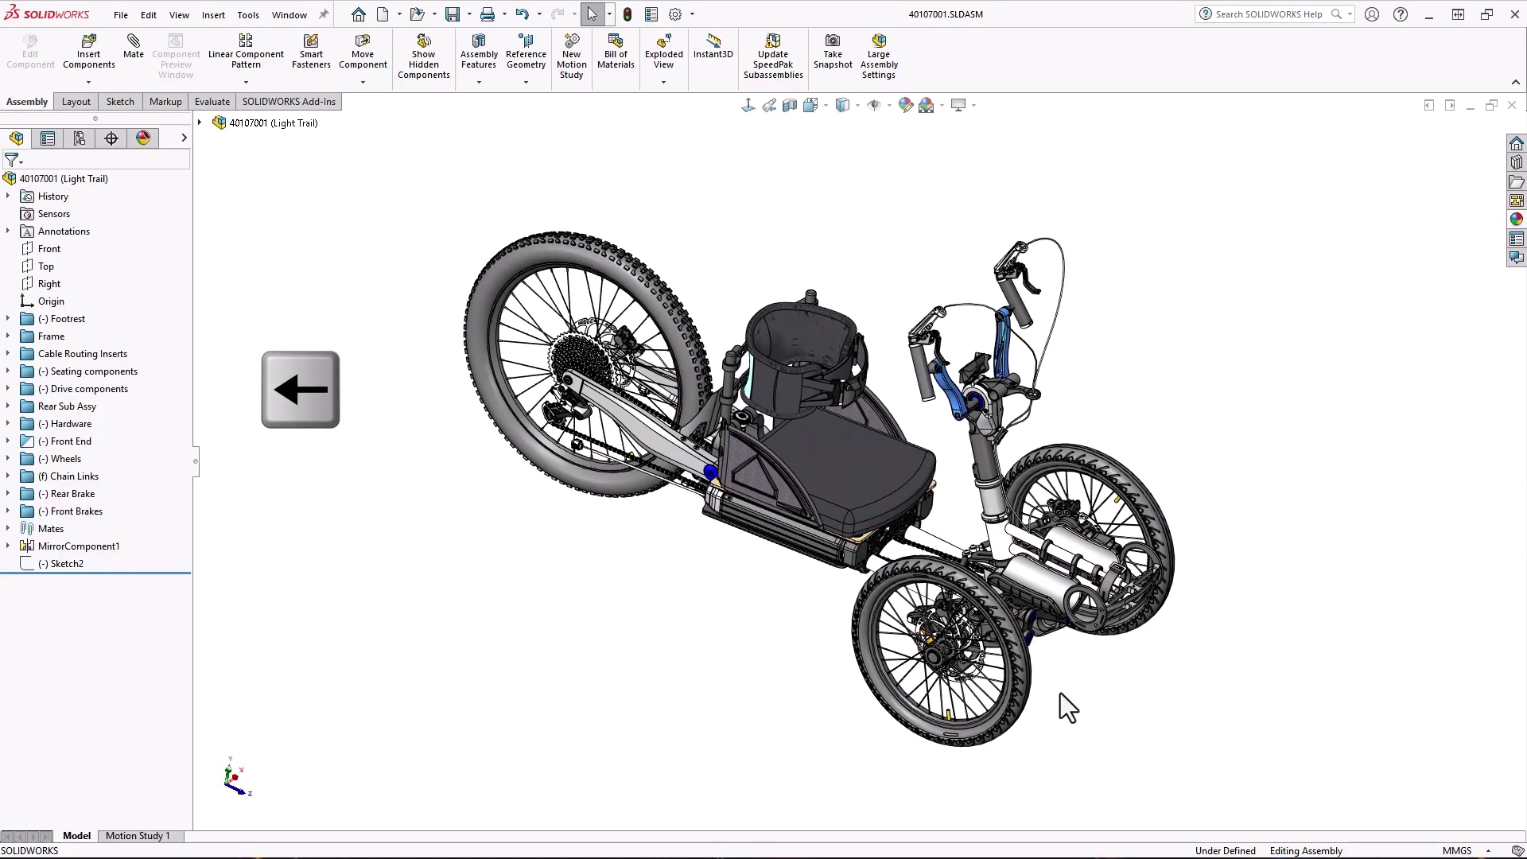
key(Down)
key(Down)
key(Down)
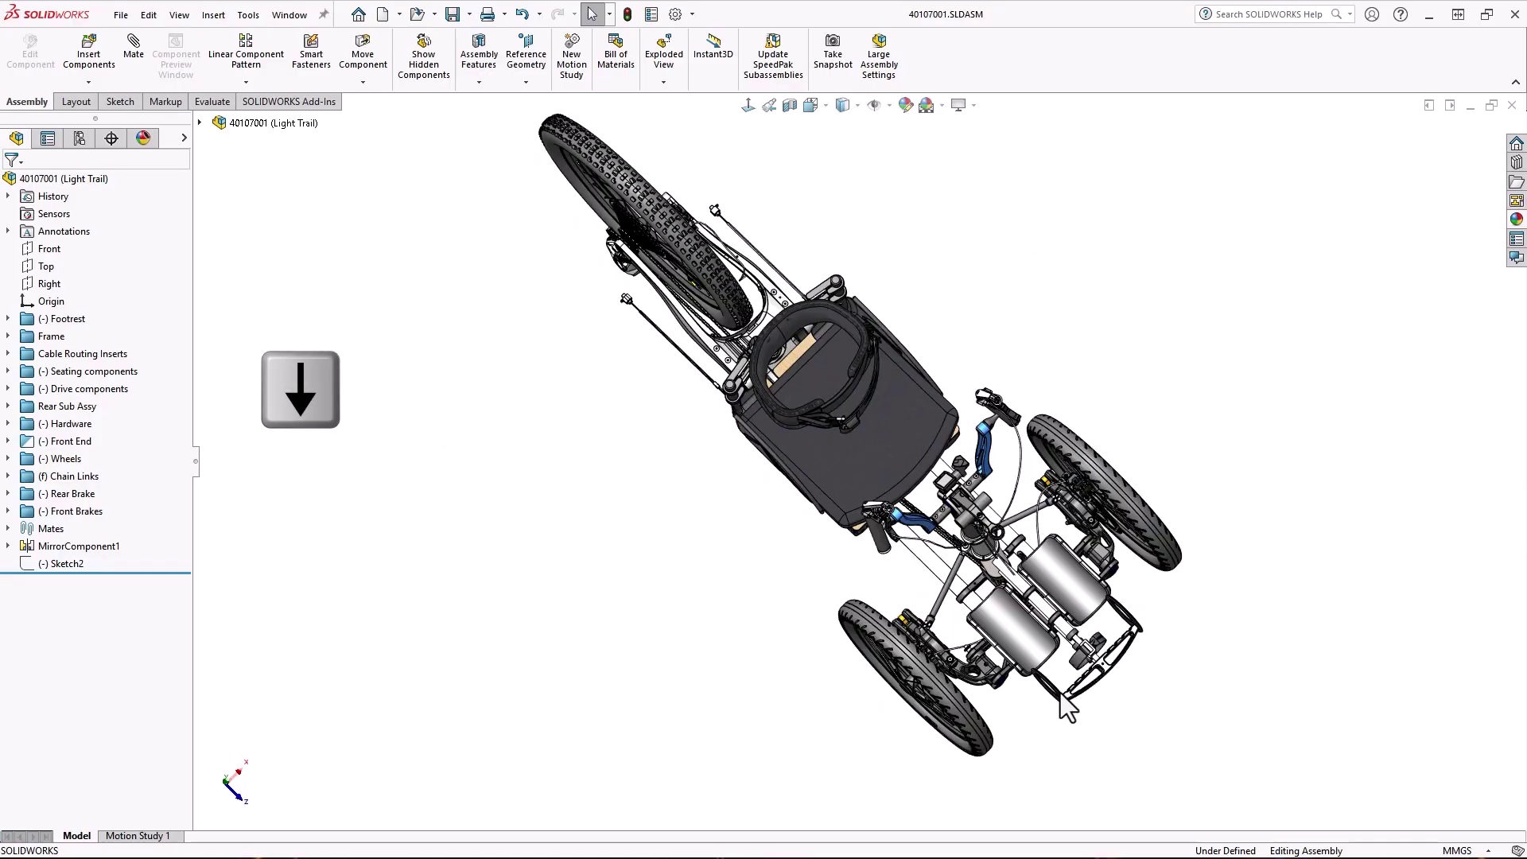
key(Up)
key(Up)
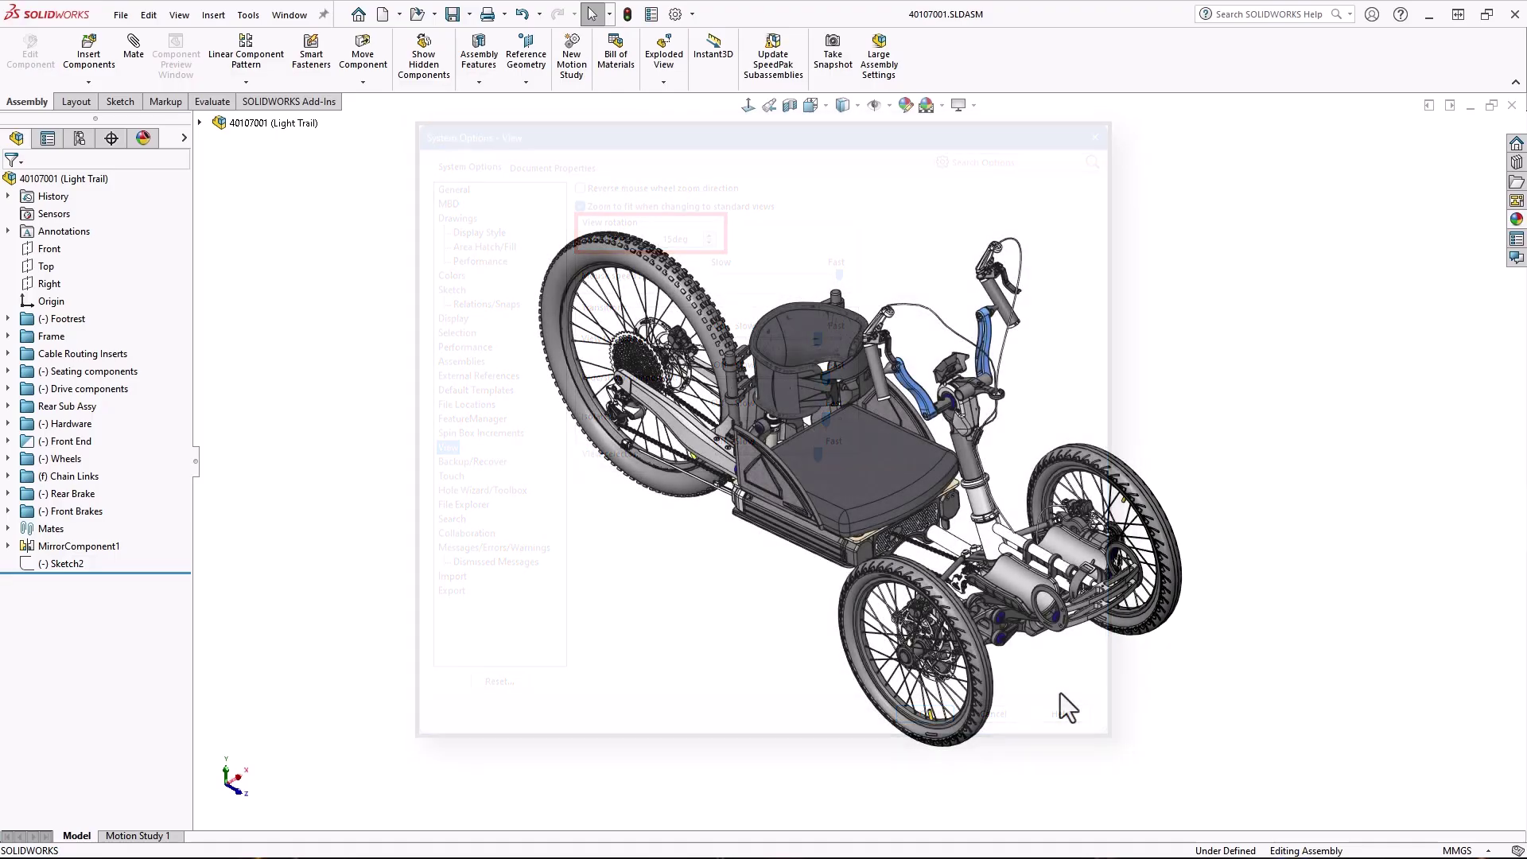
key(shift+Right)
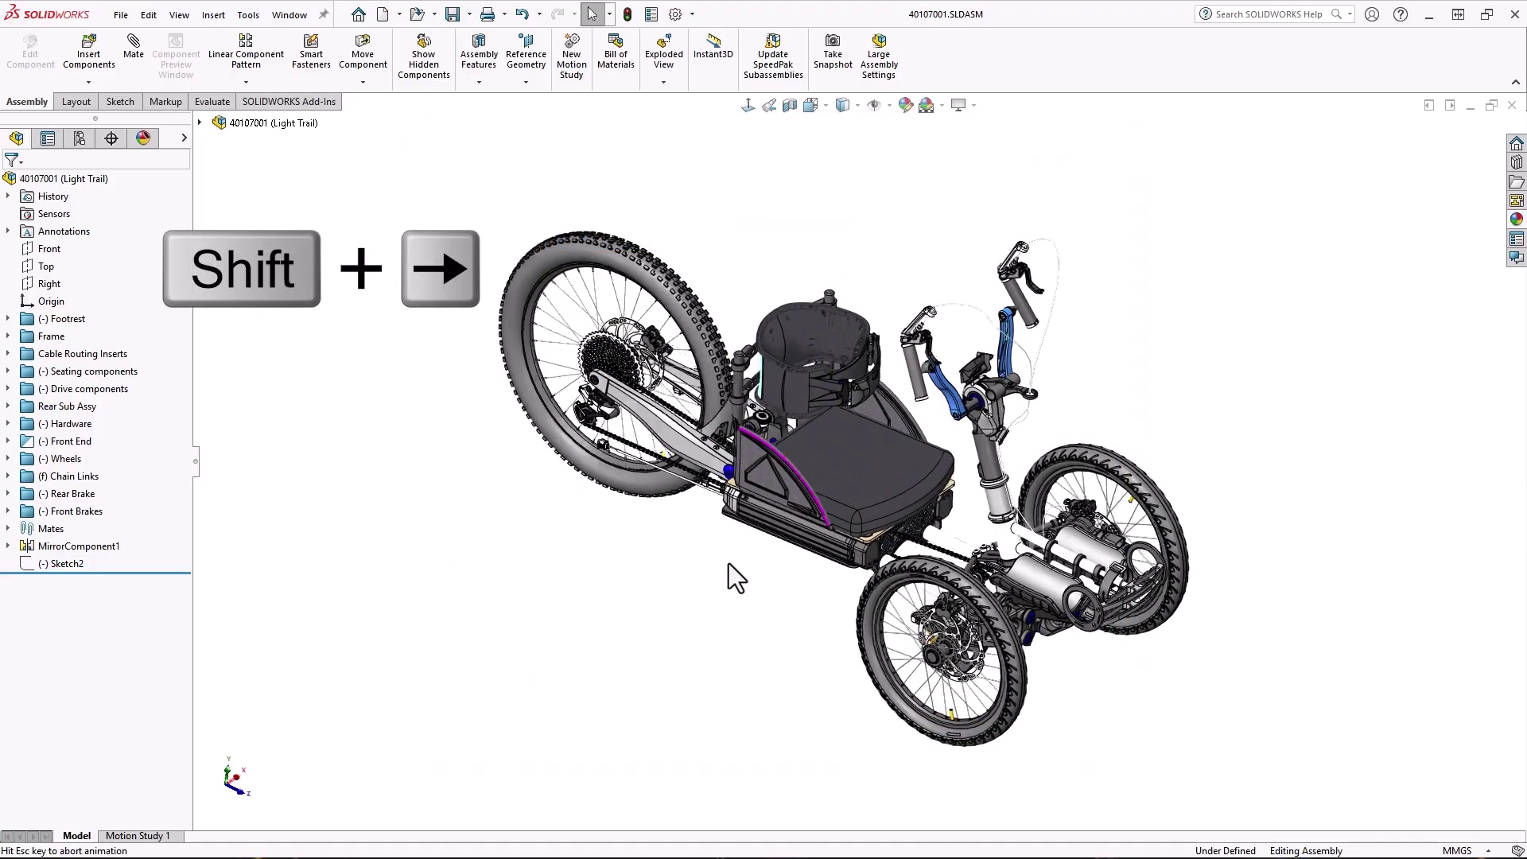
key(shift+Right)
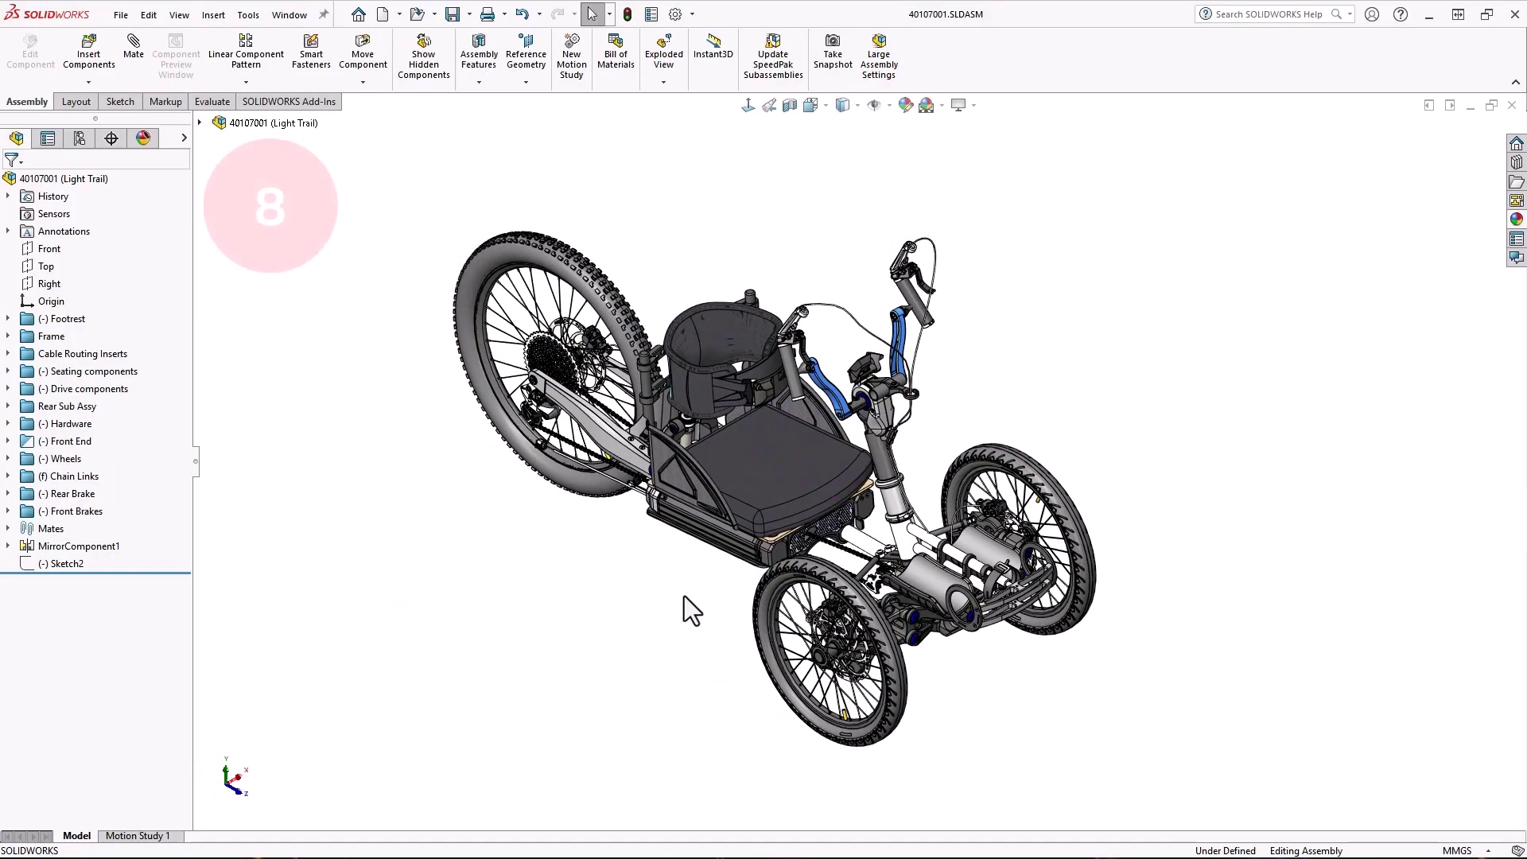
Zoom to fit the trike with F, then select and deselect the stray Sketch2 line and refit.
key(f)
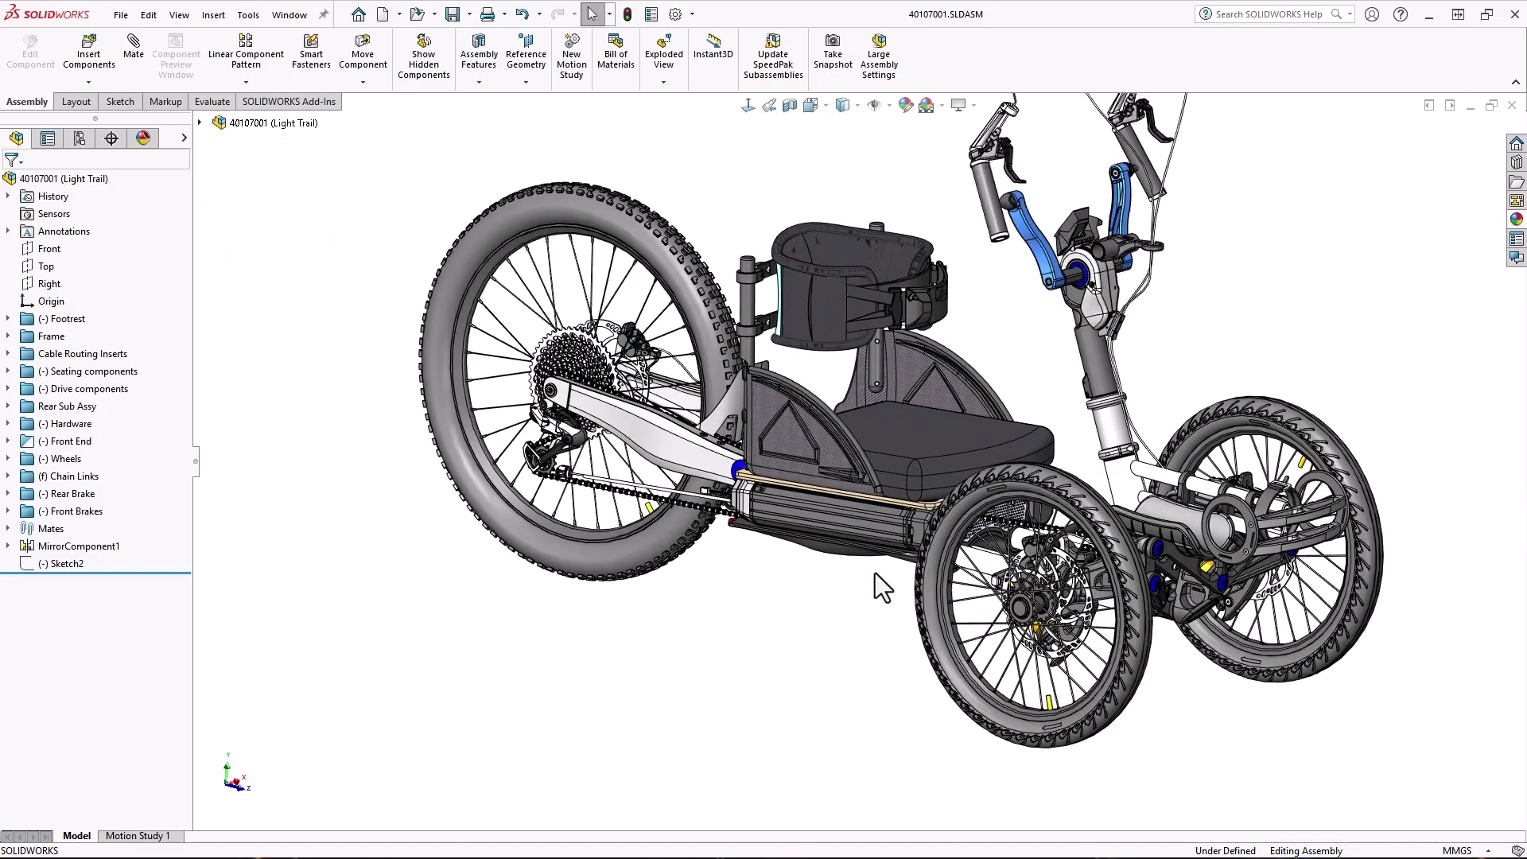
scroll(871, 477, down, 10)
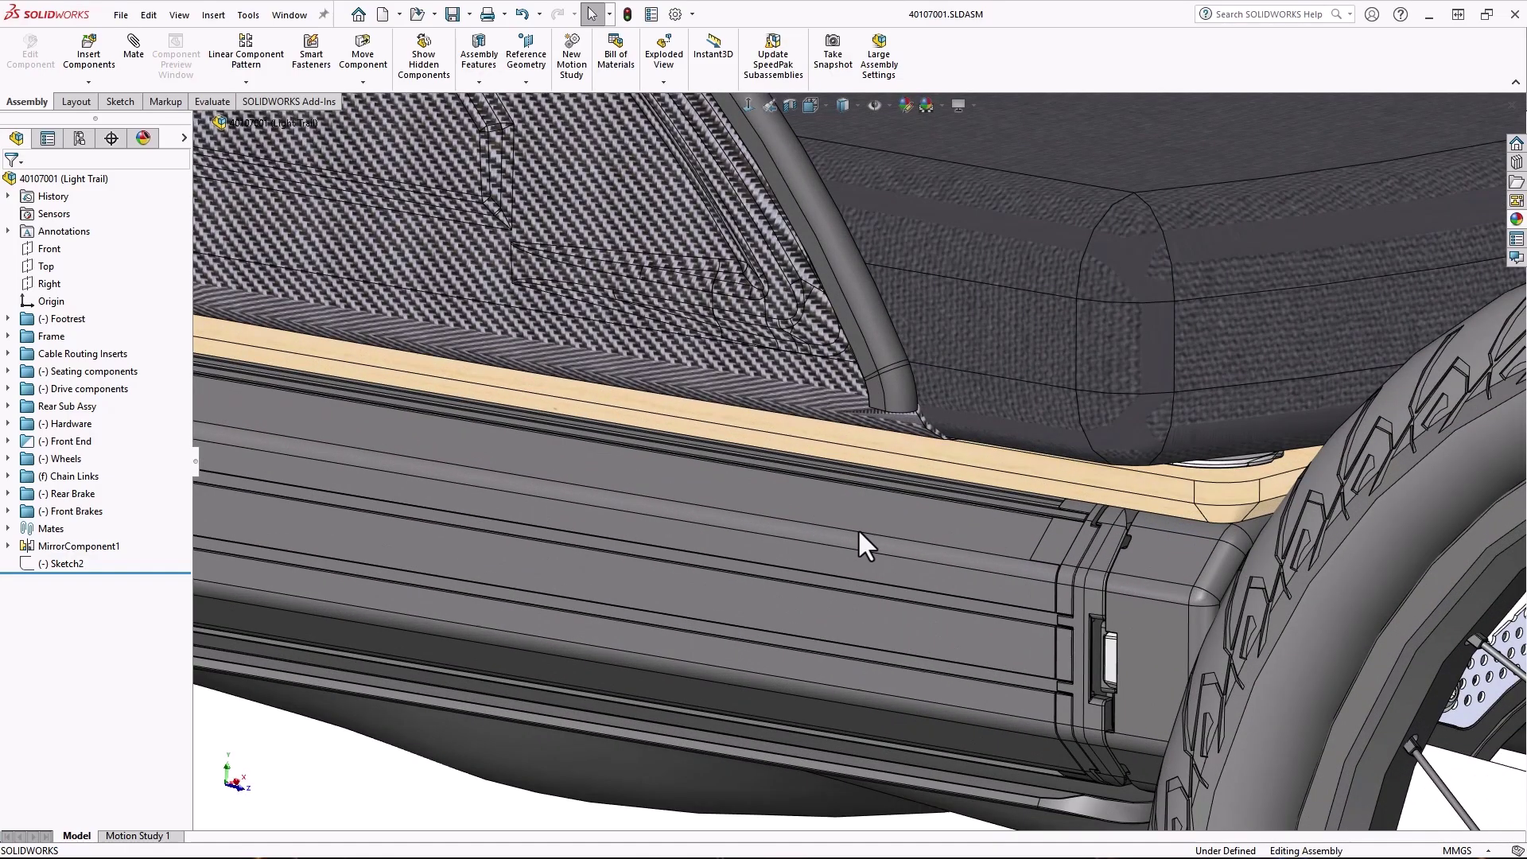
key(f)
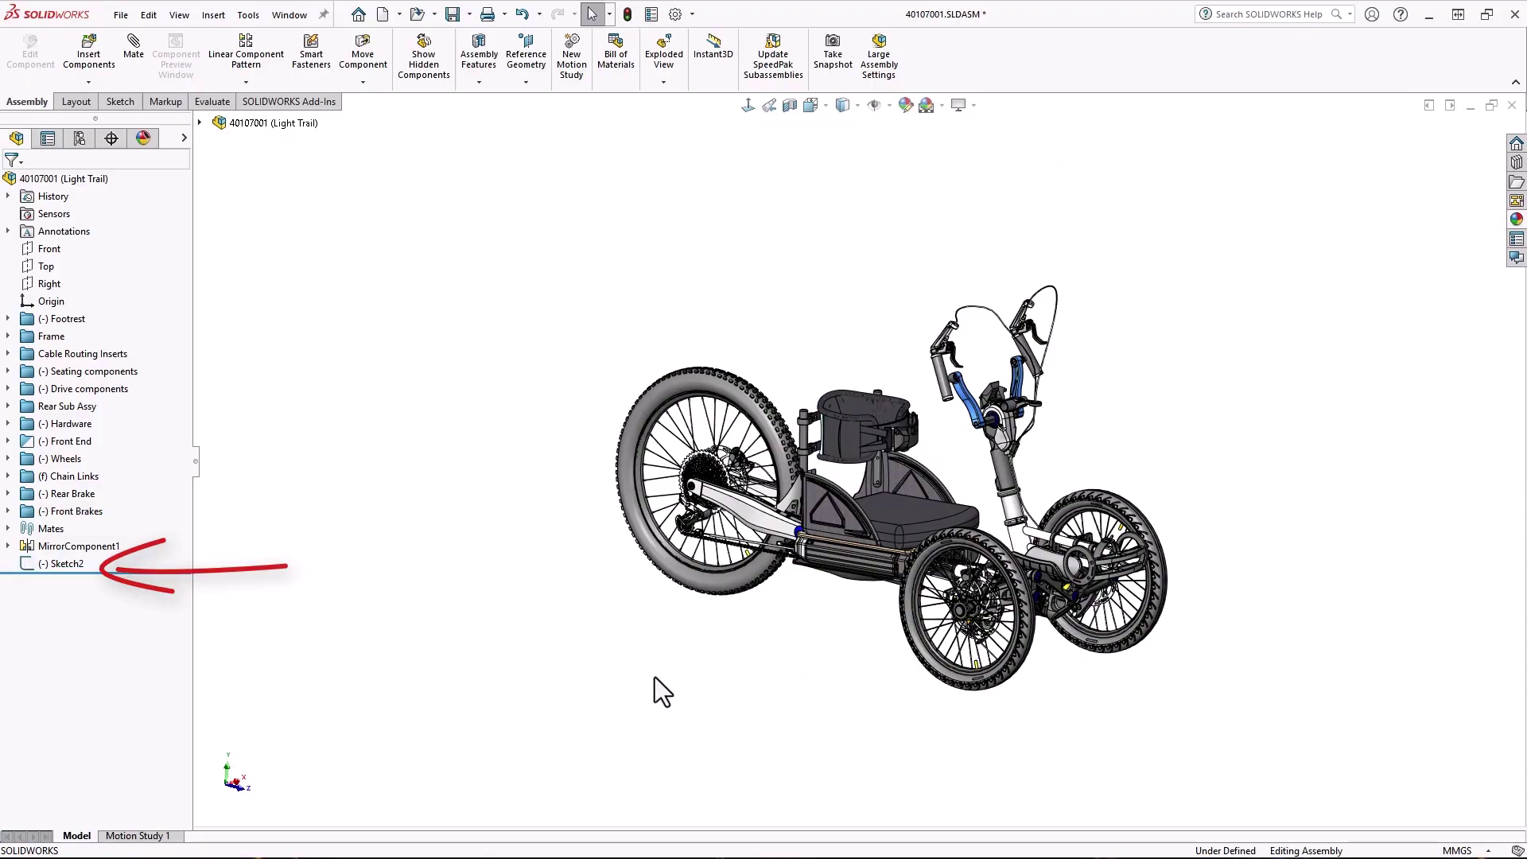
key(f)
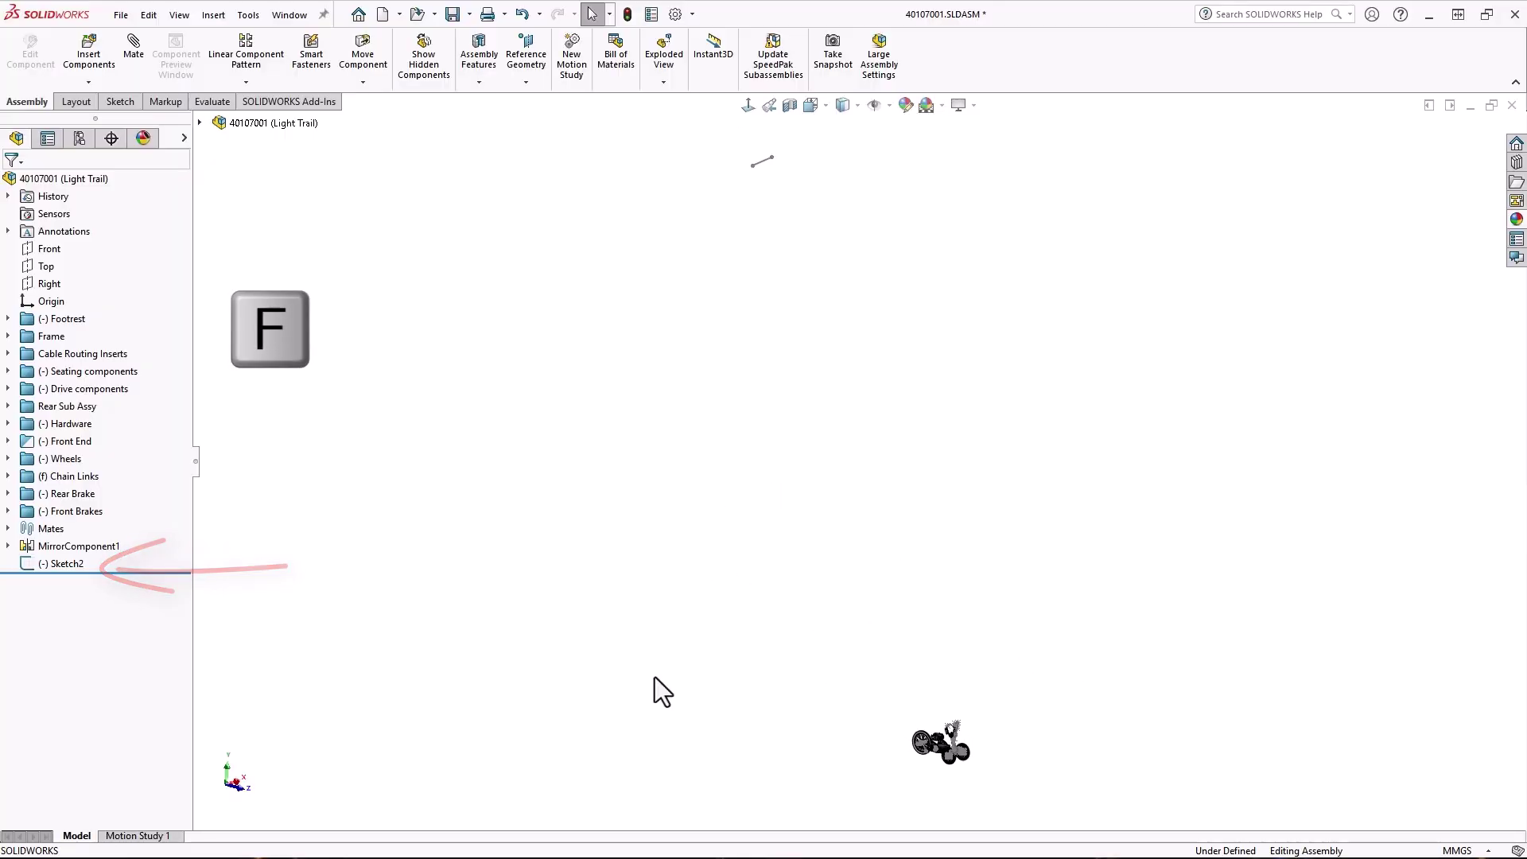
click(762, 163)
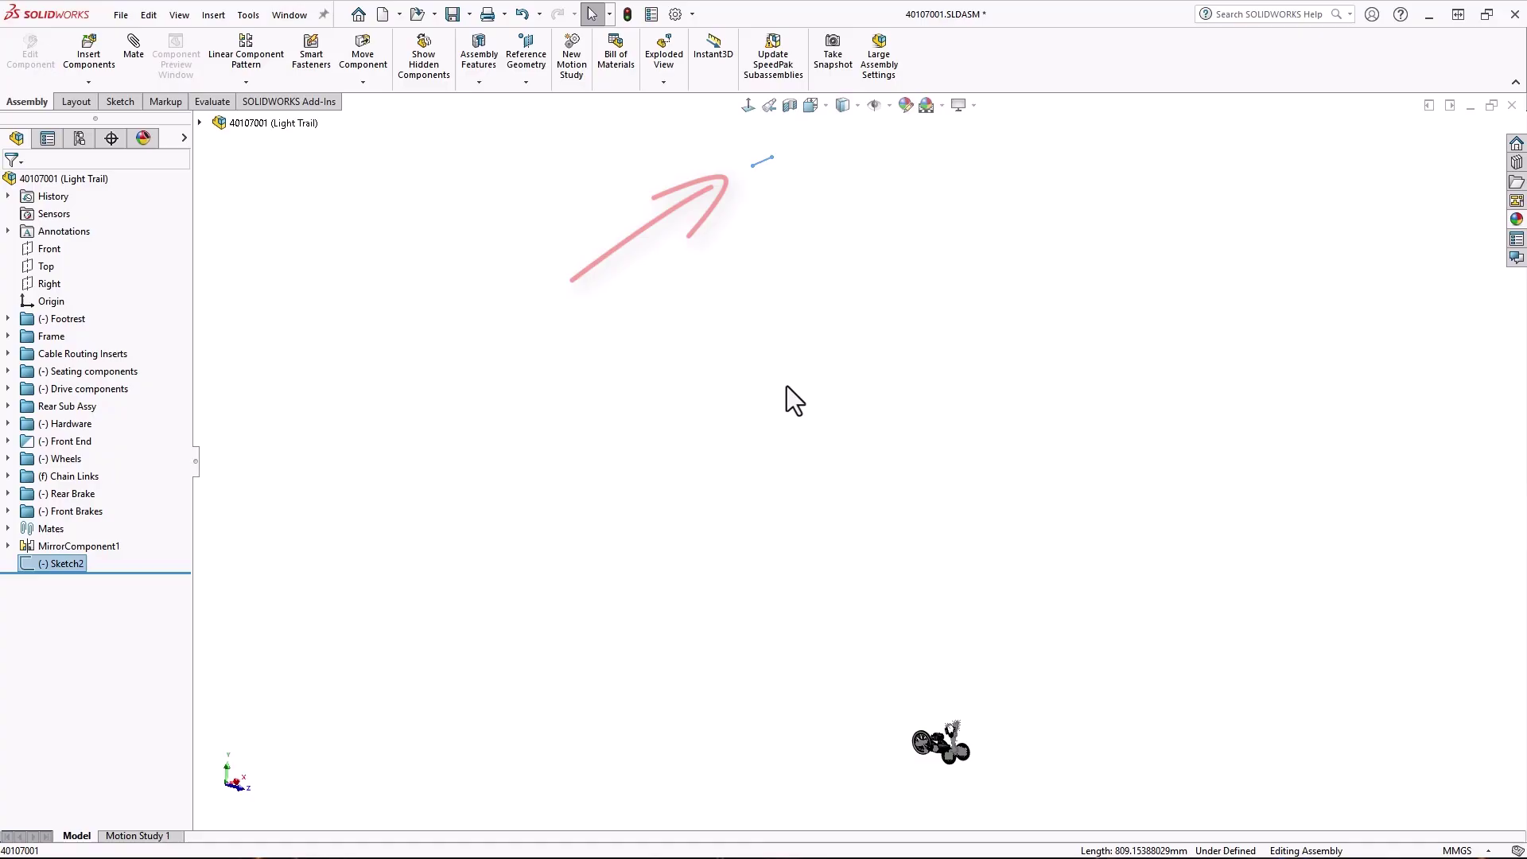
key(Escape)
key(ctrl+shift+z)
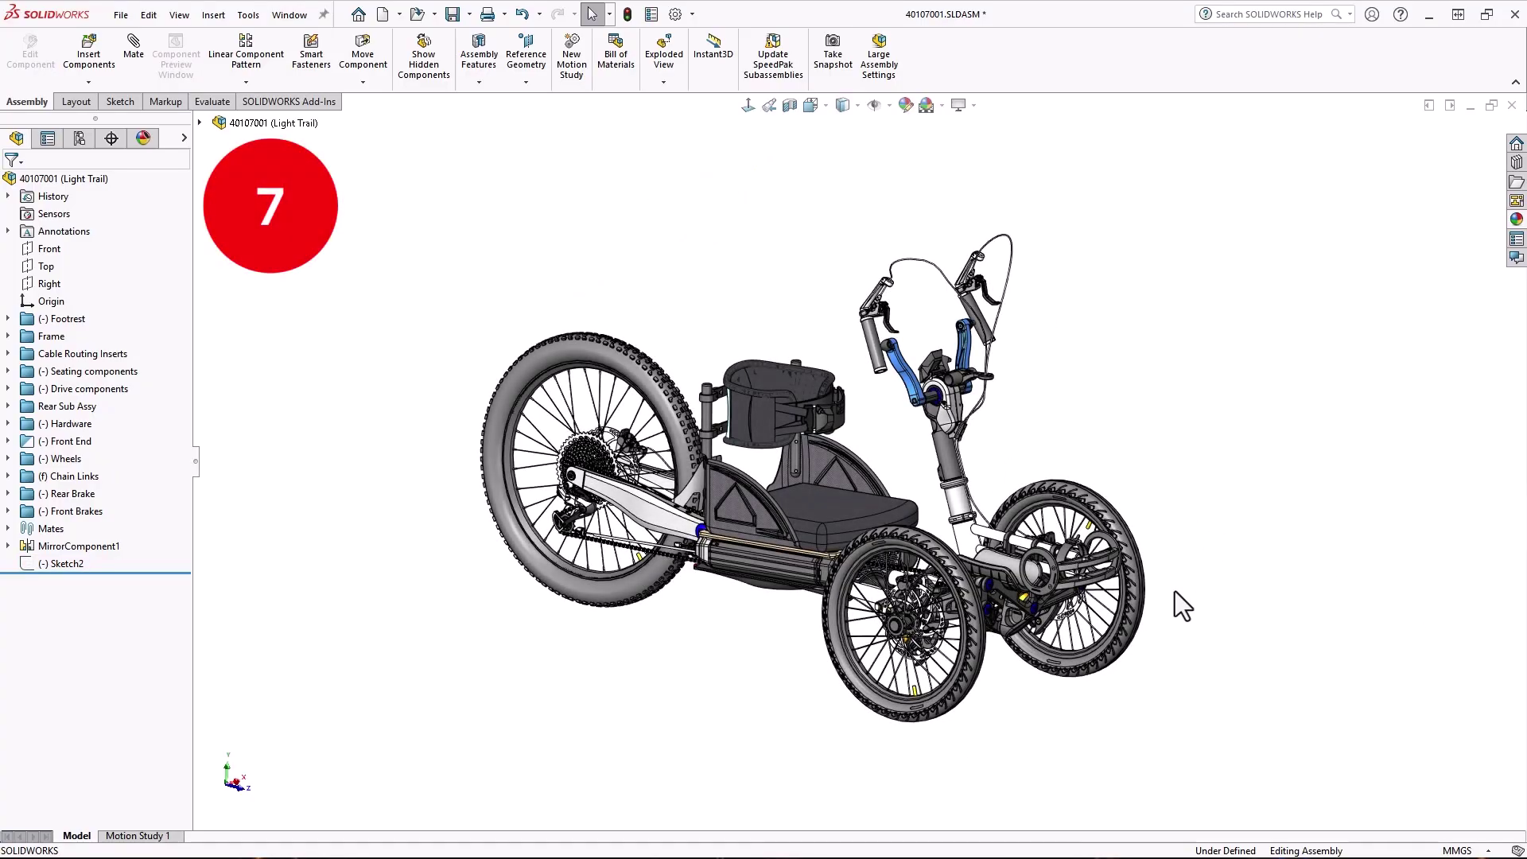
Hide the seat side panel, curved cable and seat cushion with Tab.
key(Tab)
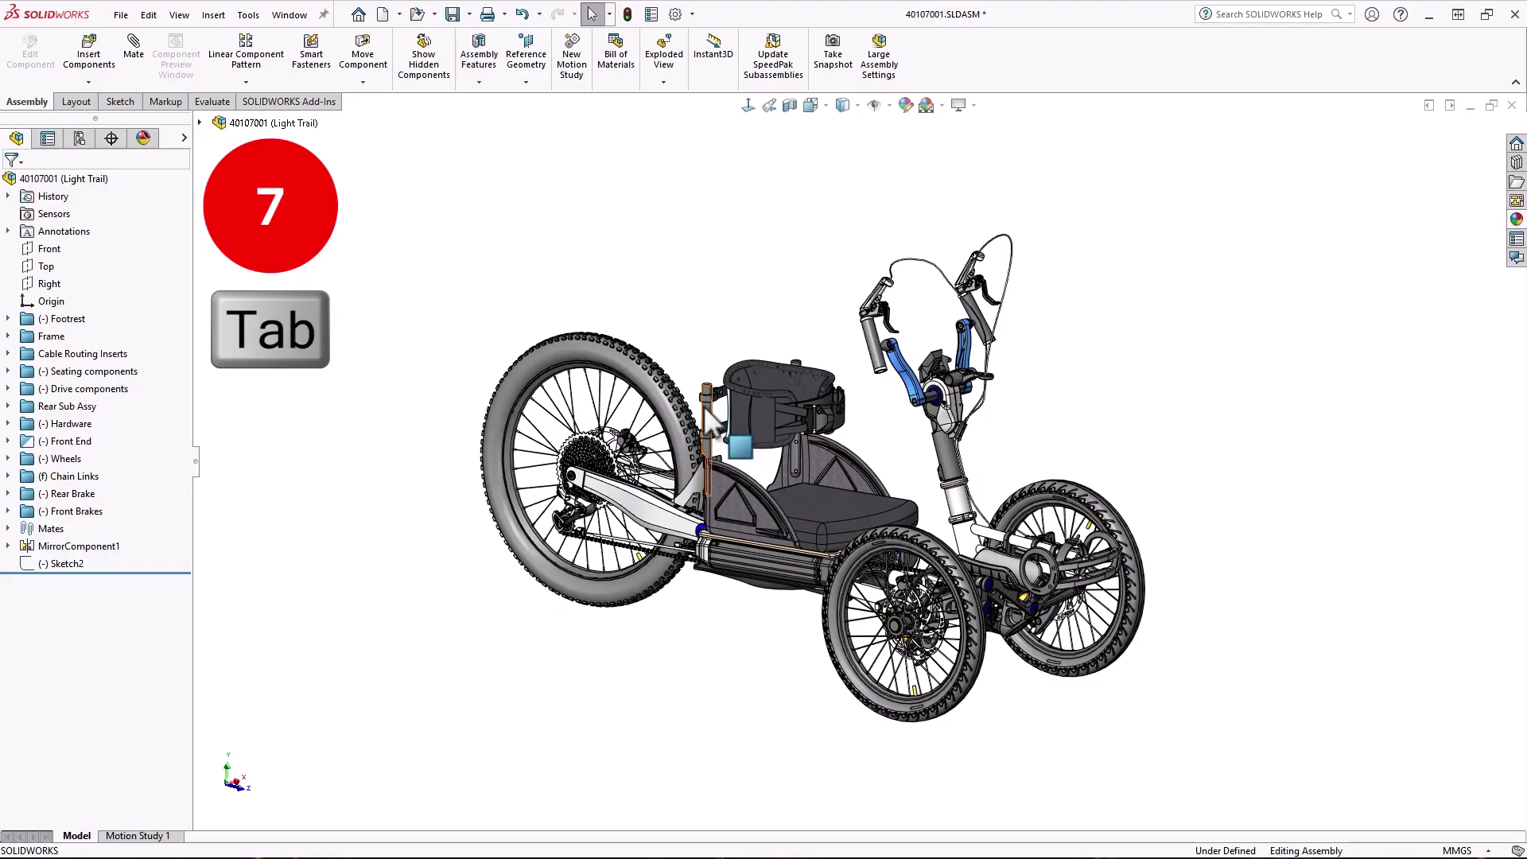
scroll(835, 417, down, 5)
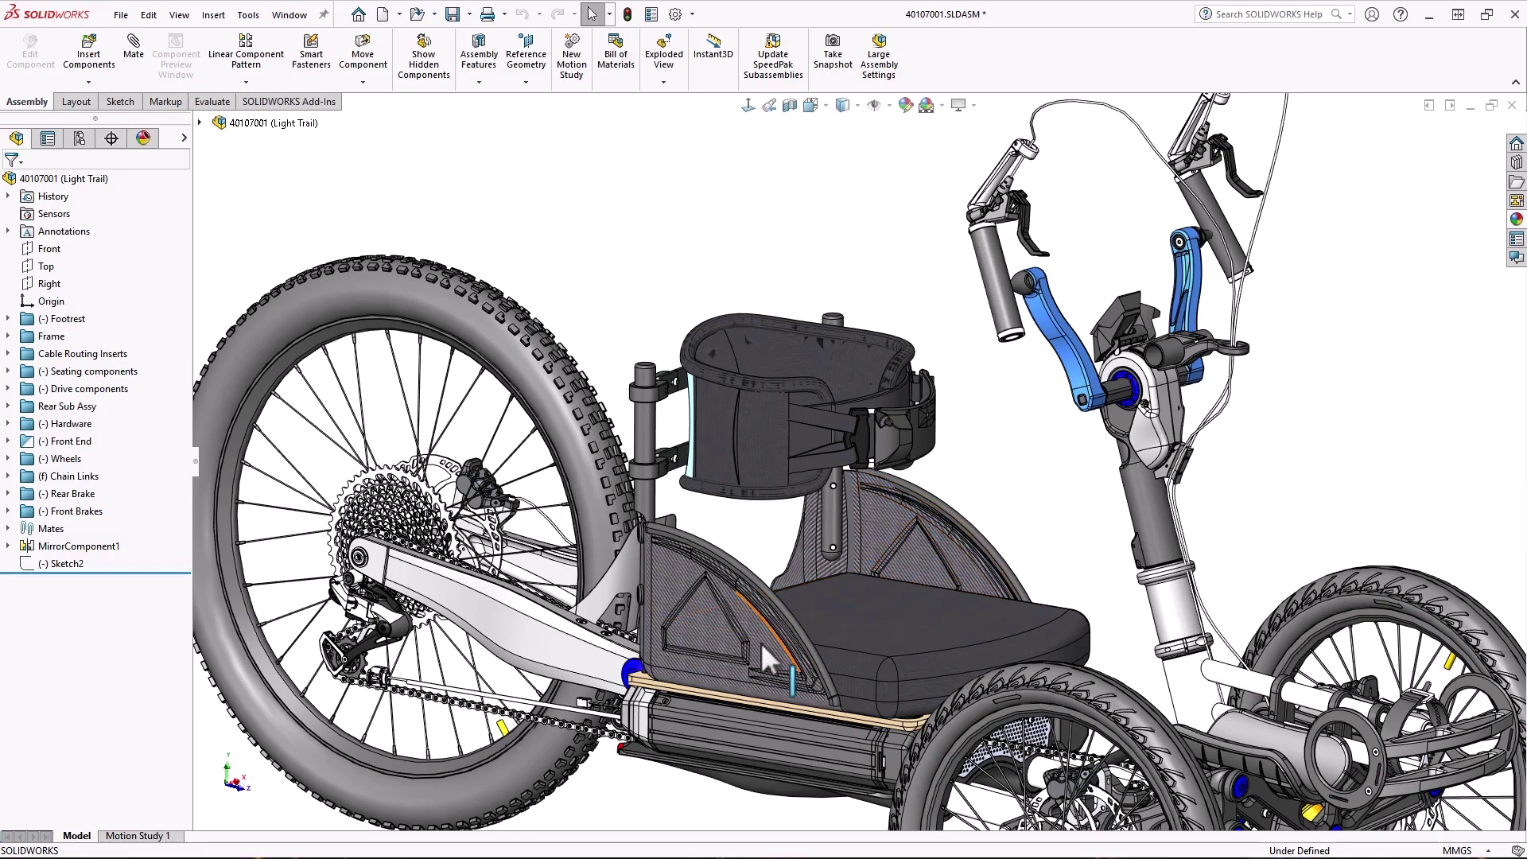
key(Tab)
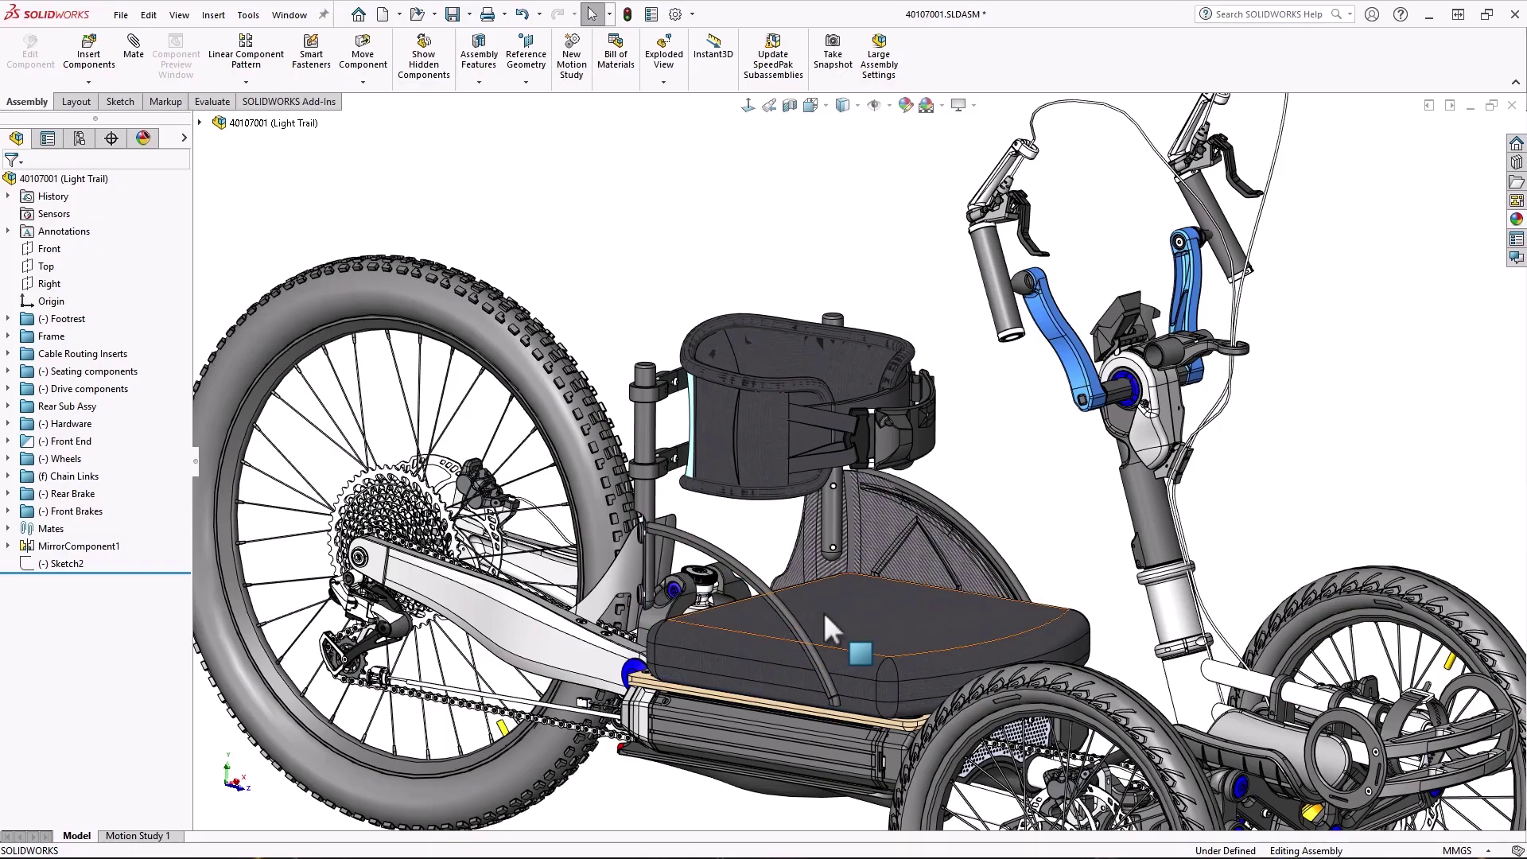
key(Tab)
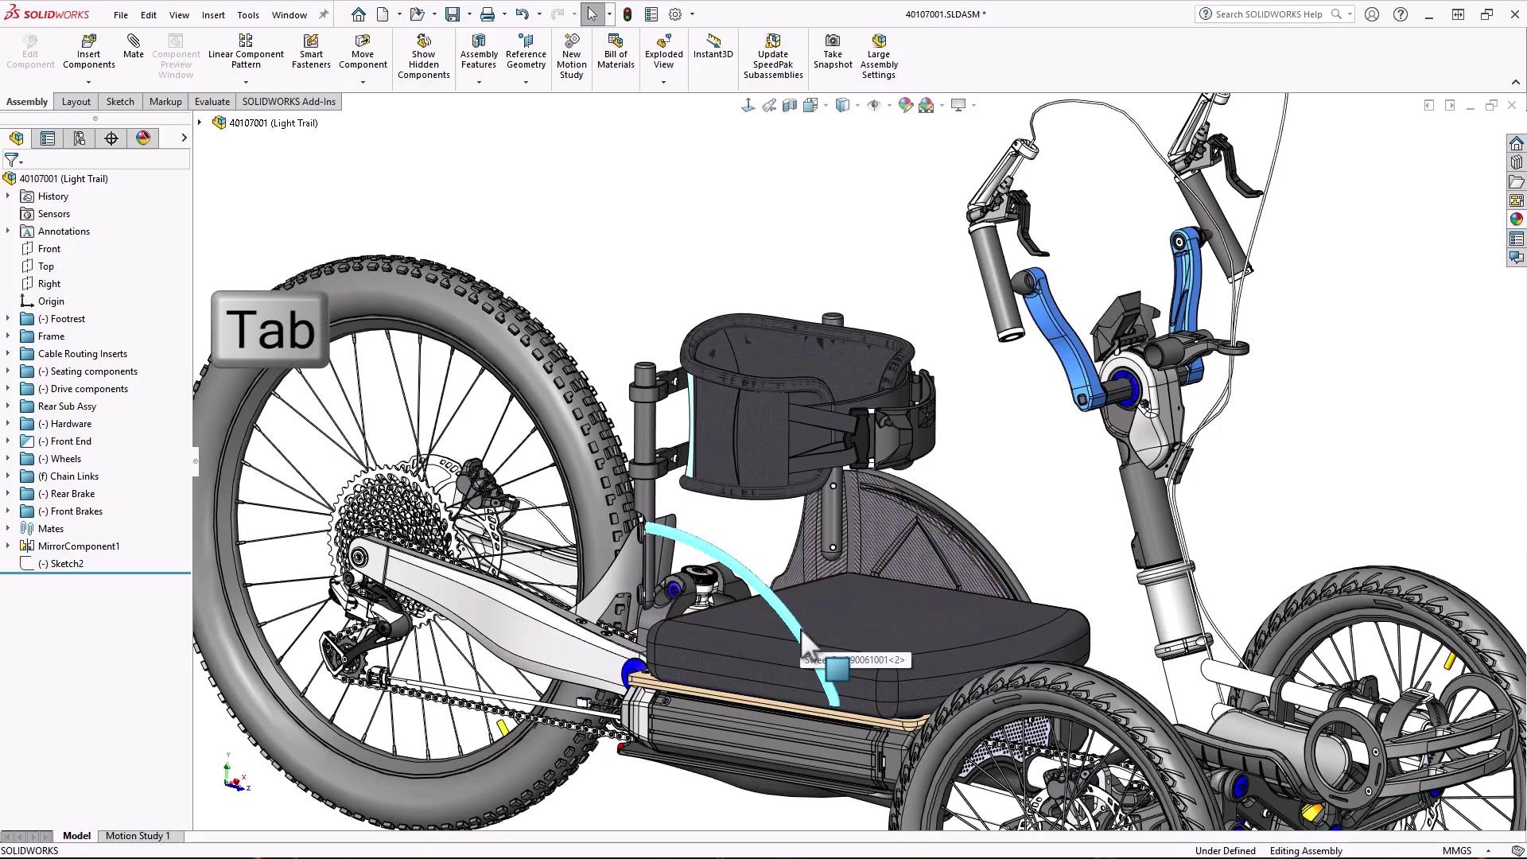
key(Tab)
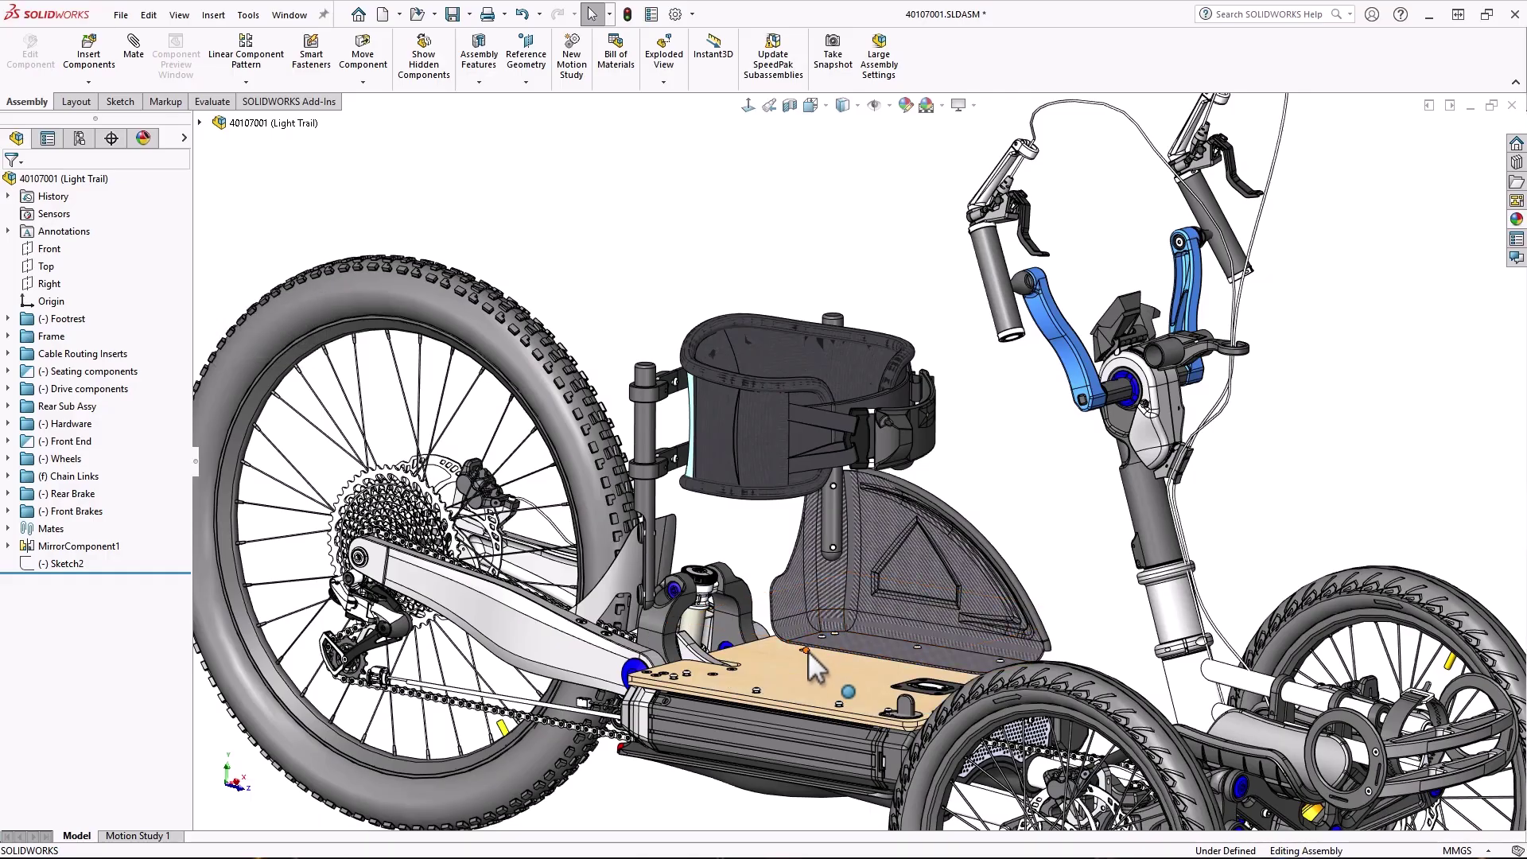
Show the seat cushion, side seat guard and last hidden component again with Shift+Tab.
key(shift+Tab)
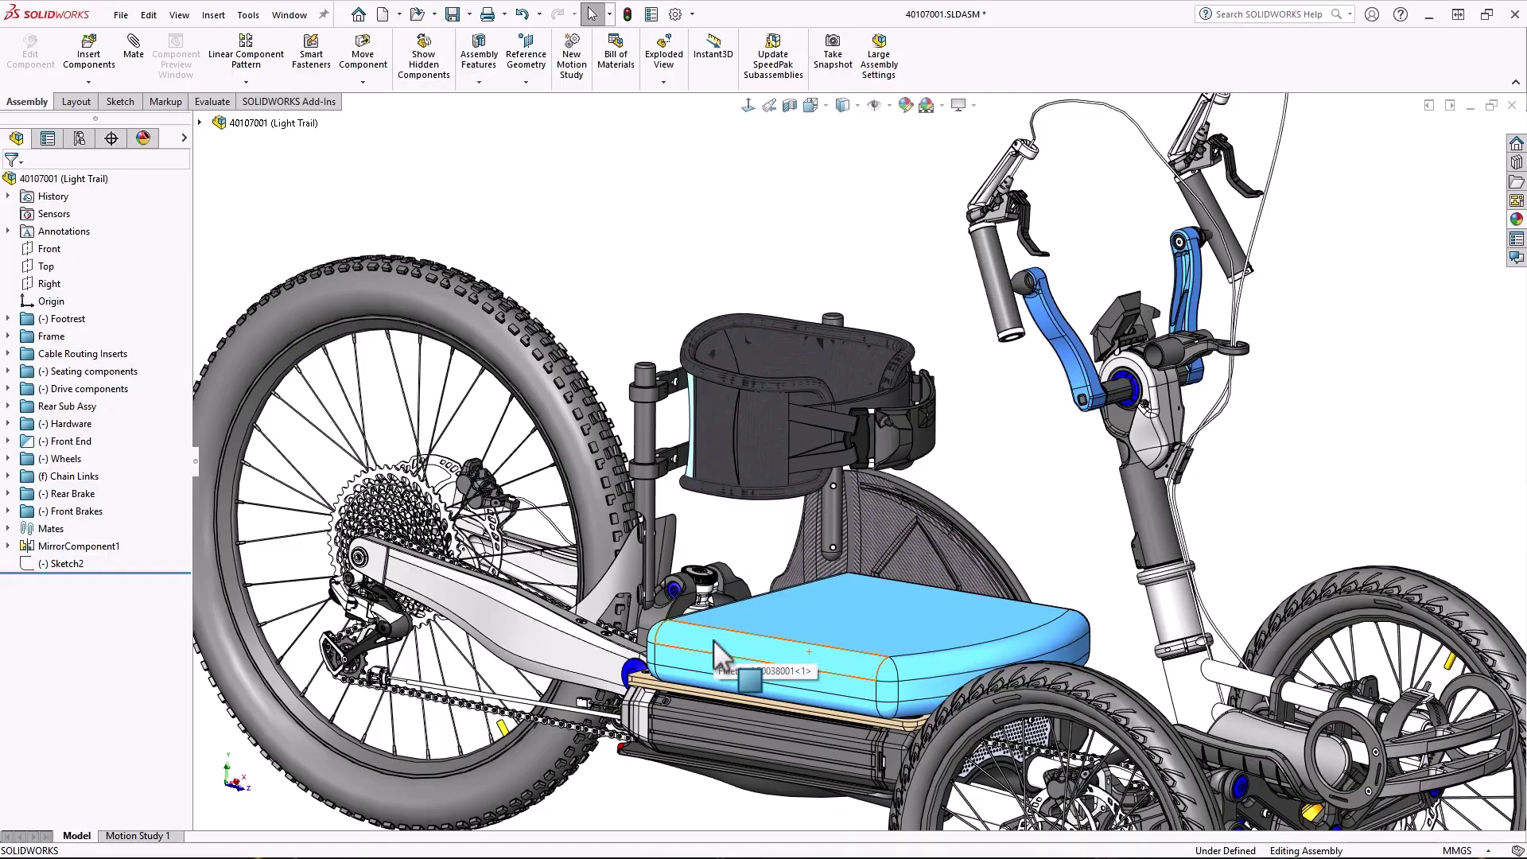
key(shift+Tab)
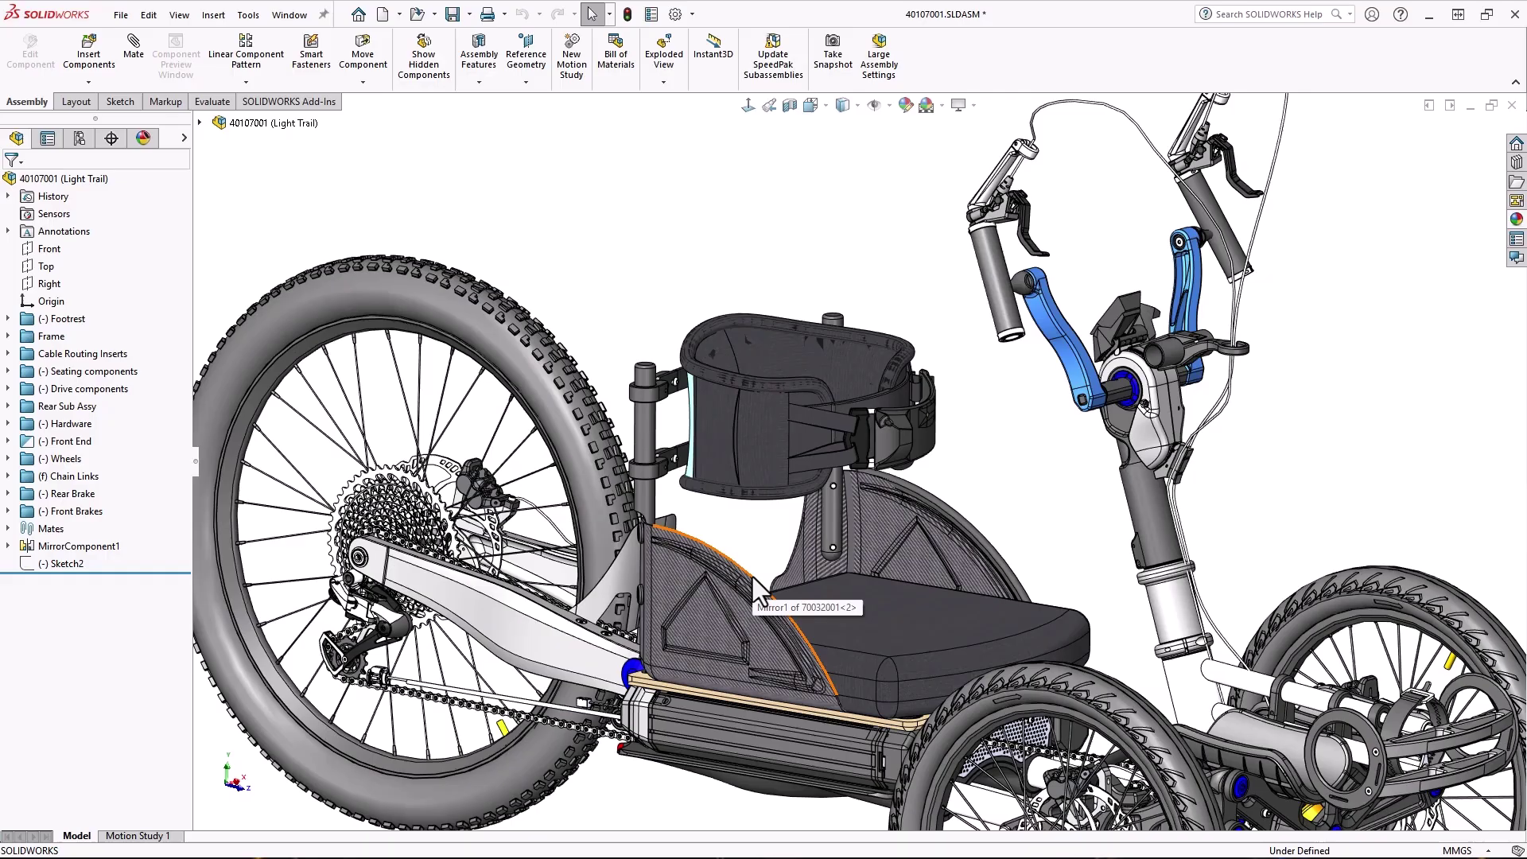
key(shift+Tab)
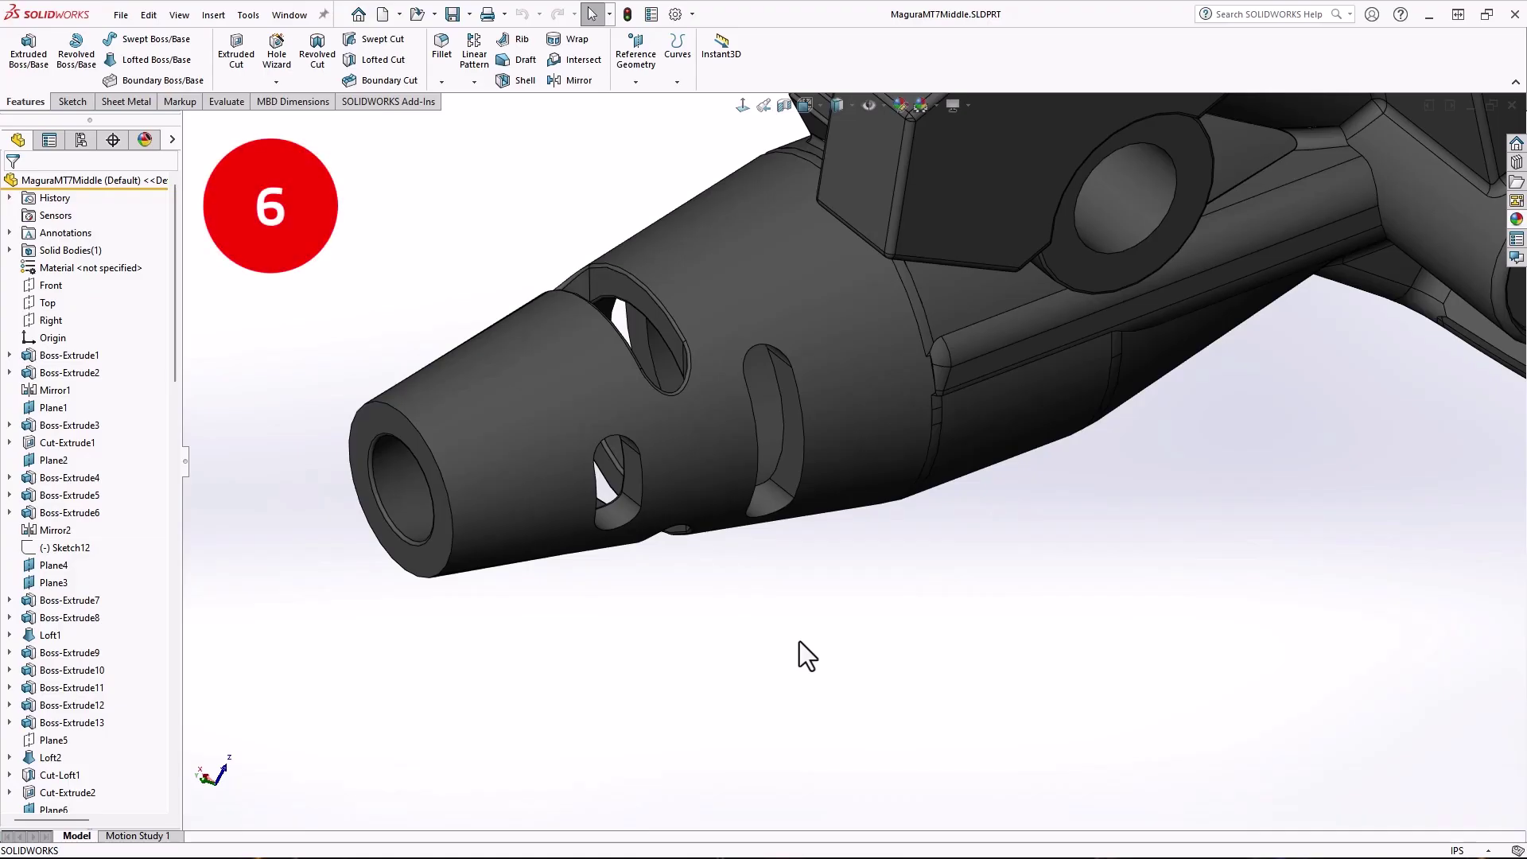
Set the Selection Filter to edges only.
key(F5)
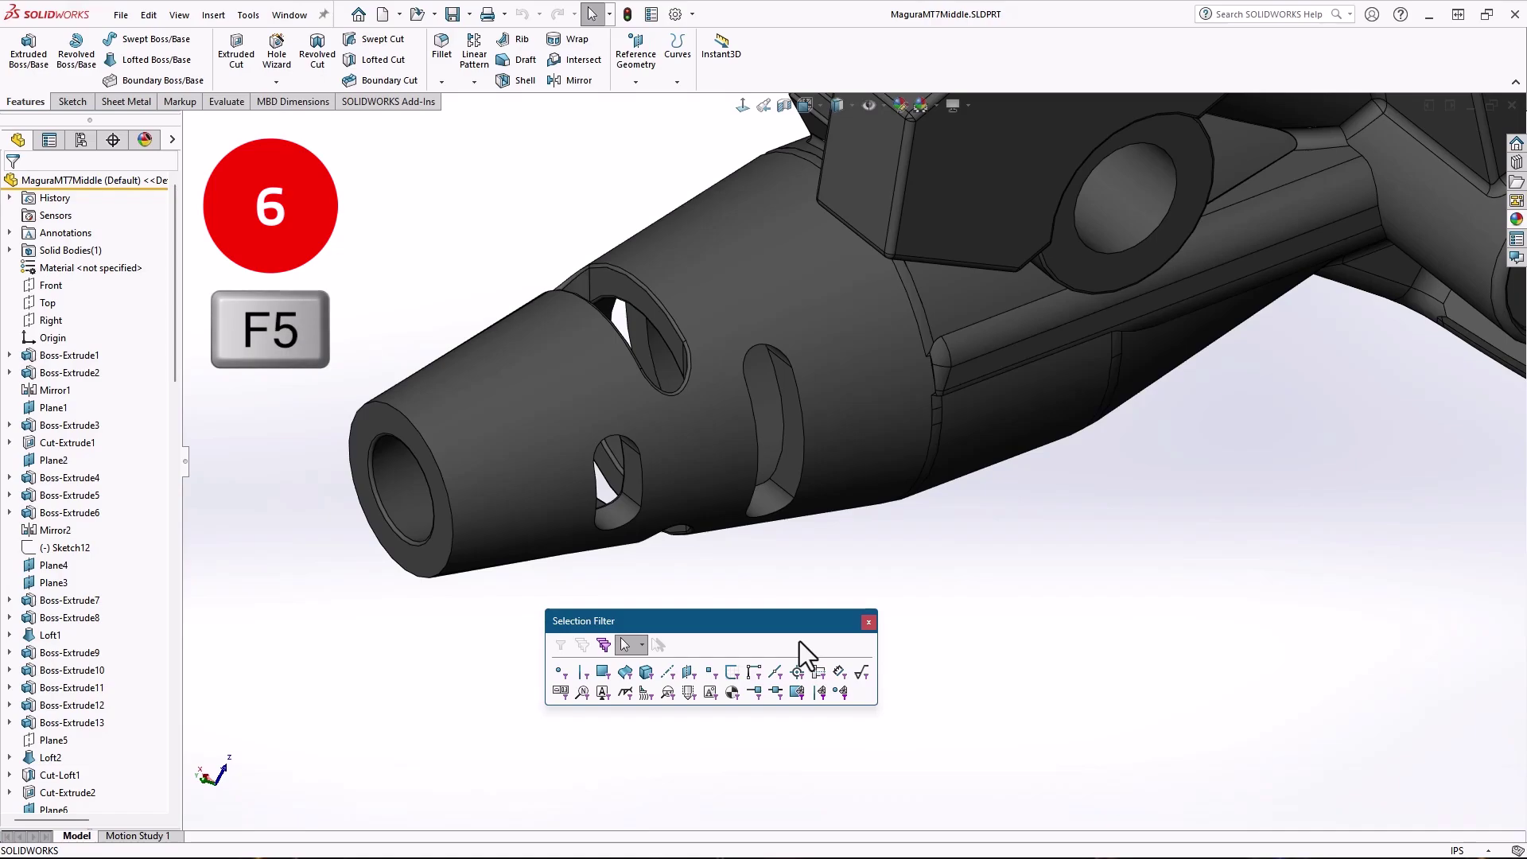
key(e)
key(x)
key(v)
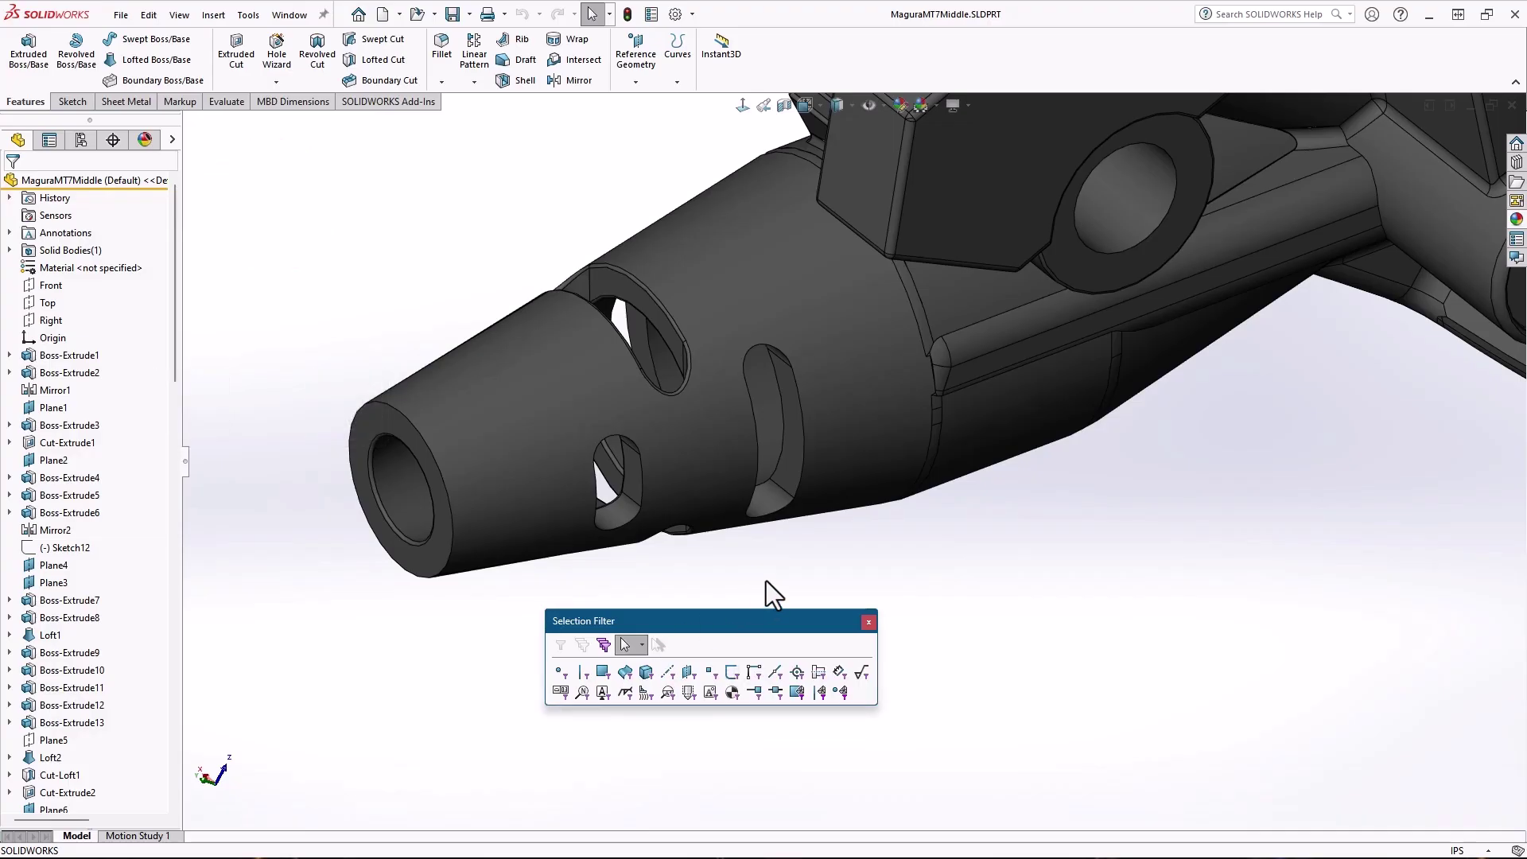
key(e)
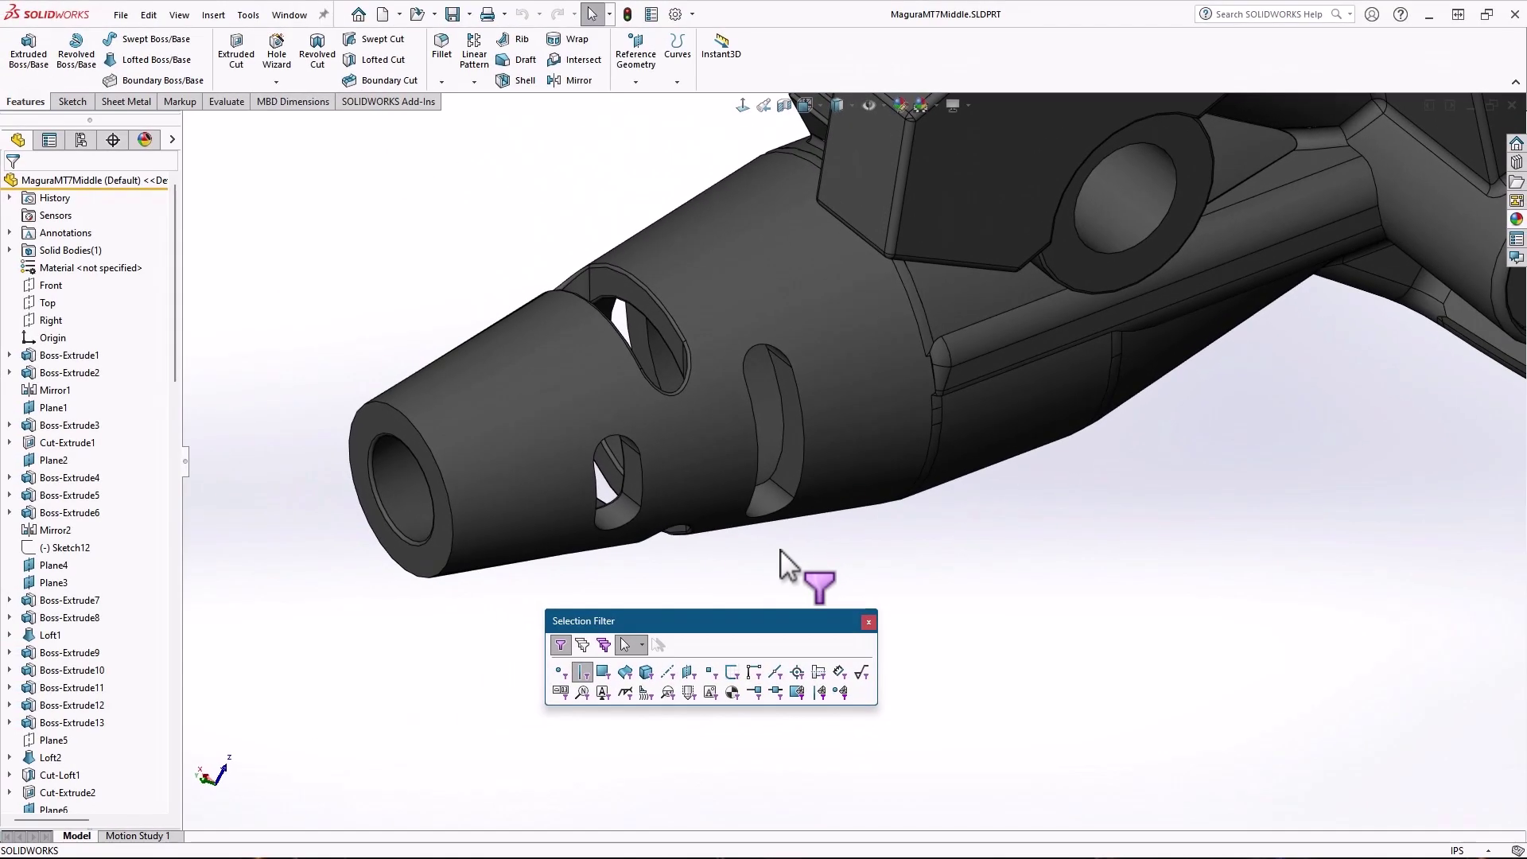
Fillet both slot edges and the front cone edge at 0.01in.
click(804, 442)
click(951, 395)
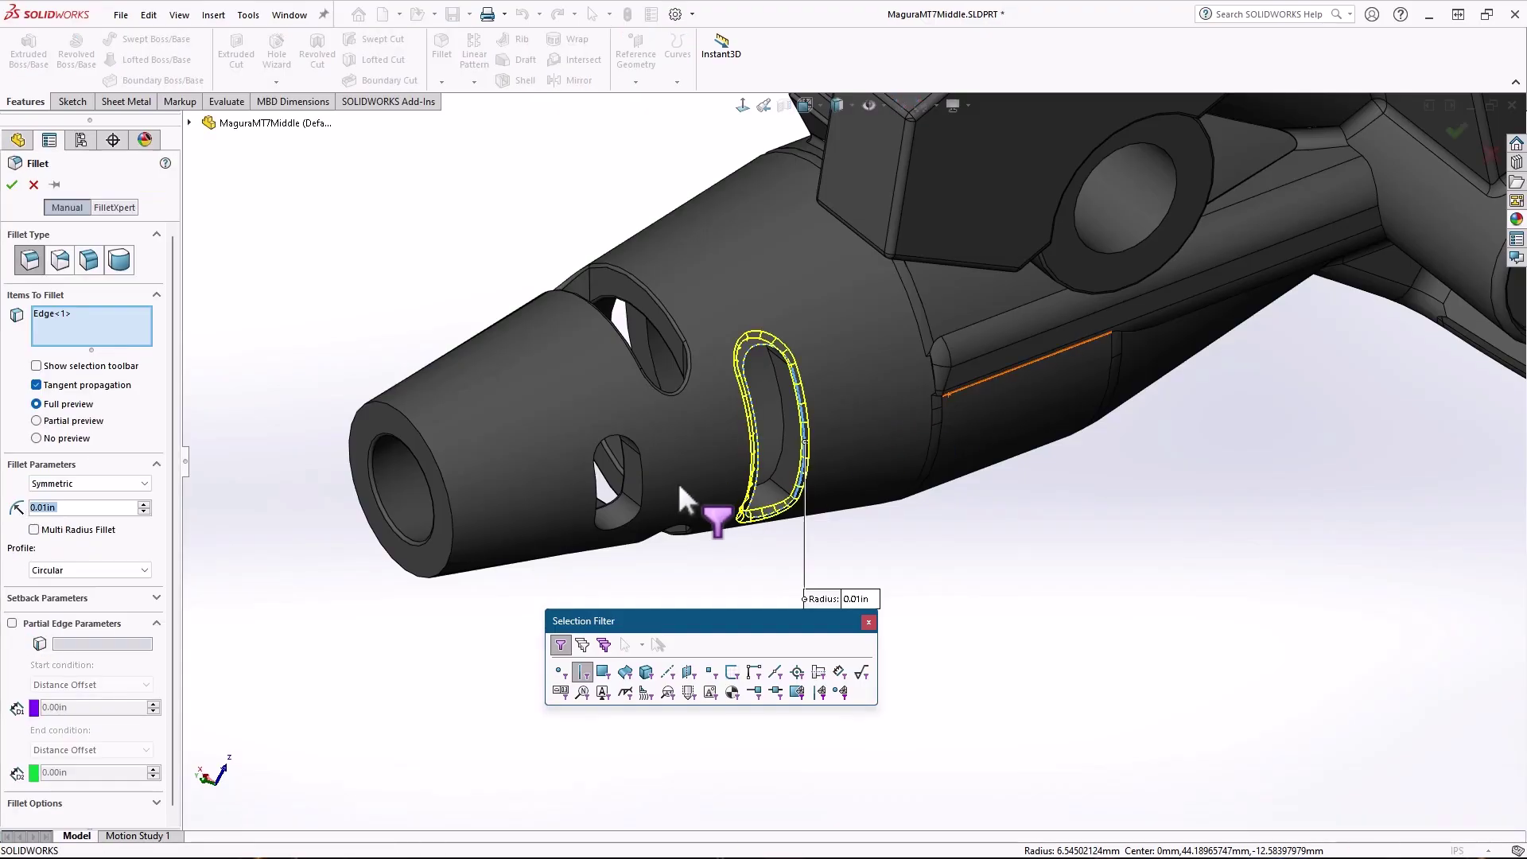
click(643, 493)
click(455, 543)
key(Return)
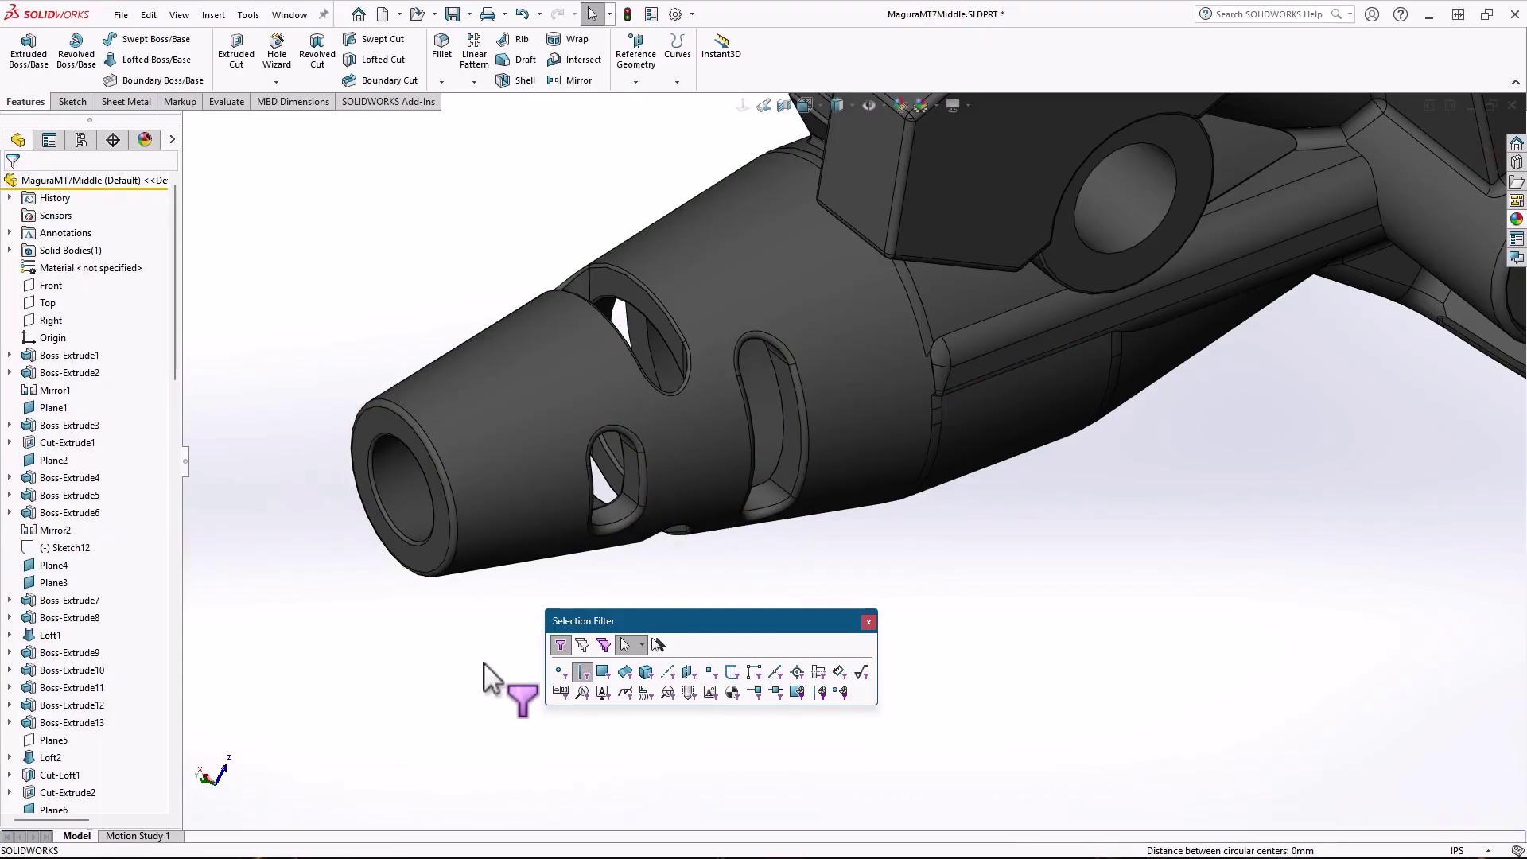
key(ctrl+shift+z)
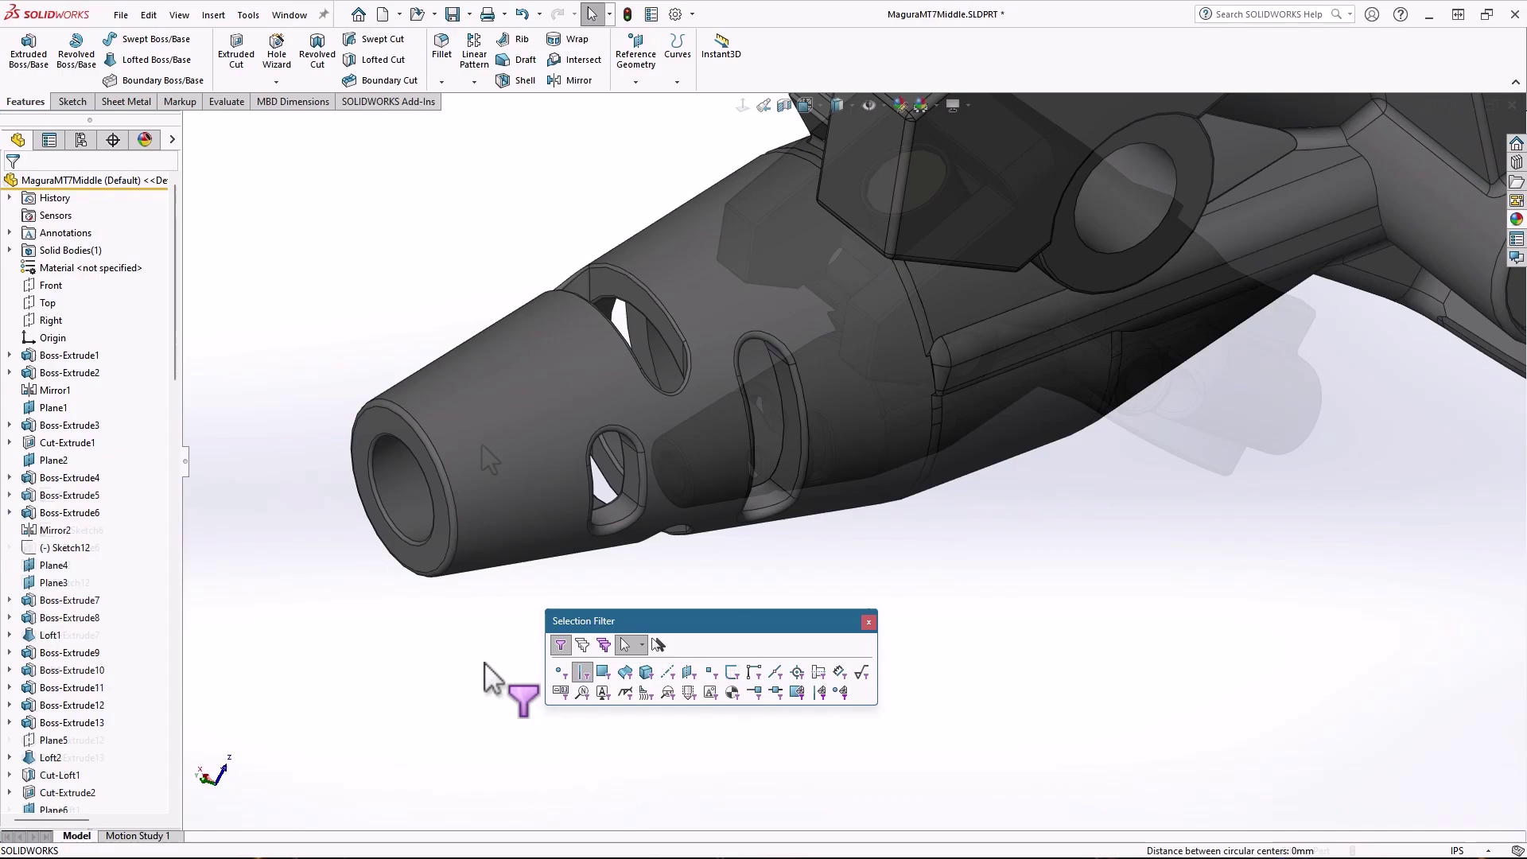
key(F5)
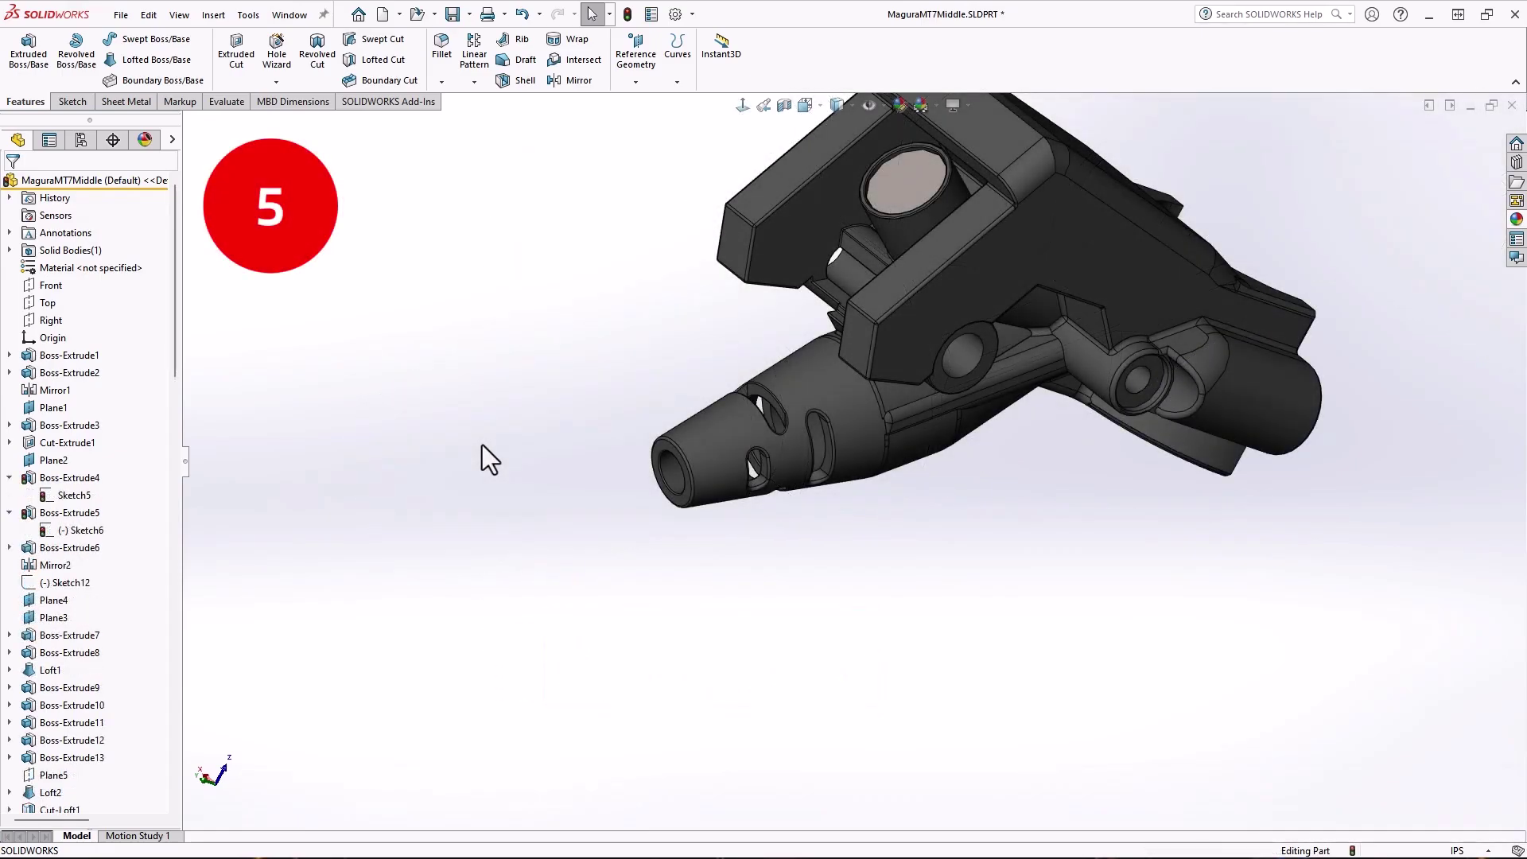
Force-rebuild MaguraMT7Middle with Ctrl+Q and close the Fillet9, Fillet23, Fillet24 error report.
key(ctrl+q)
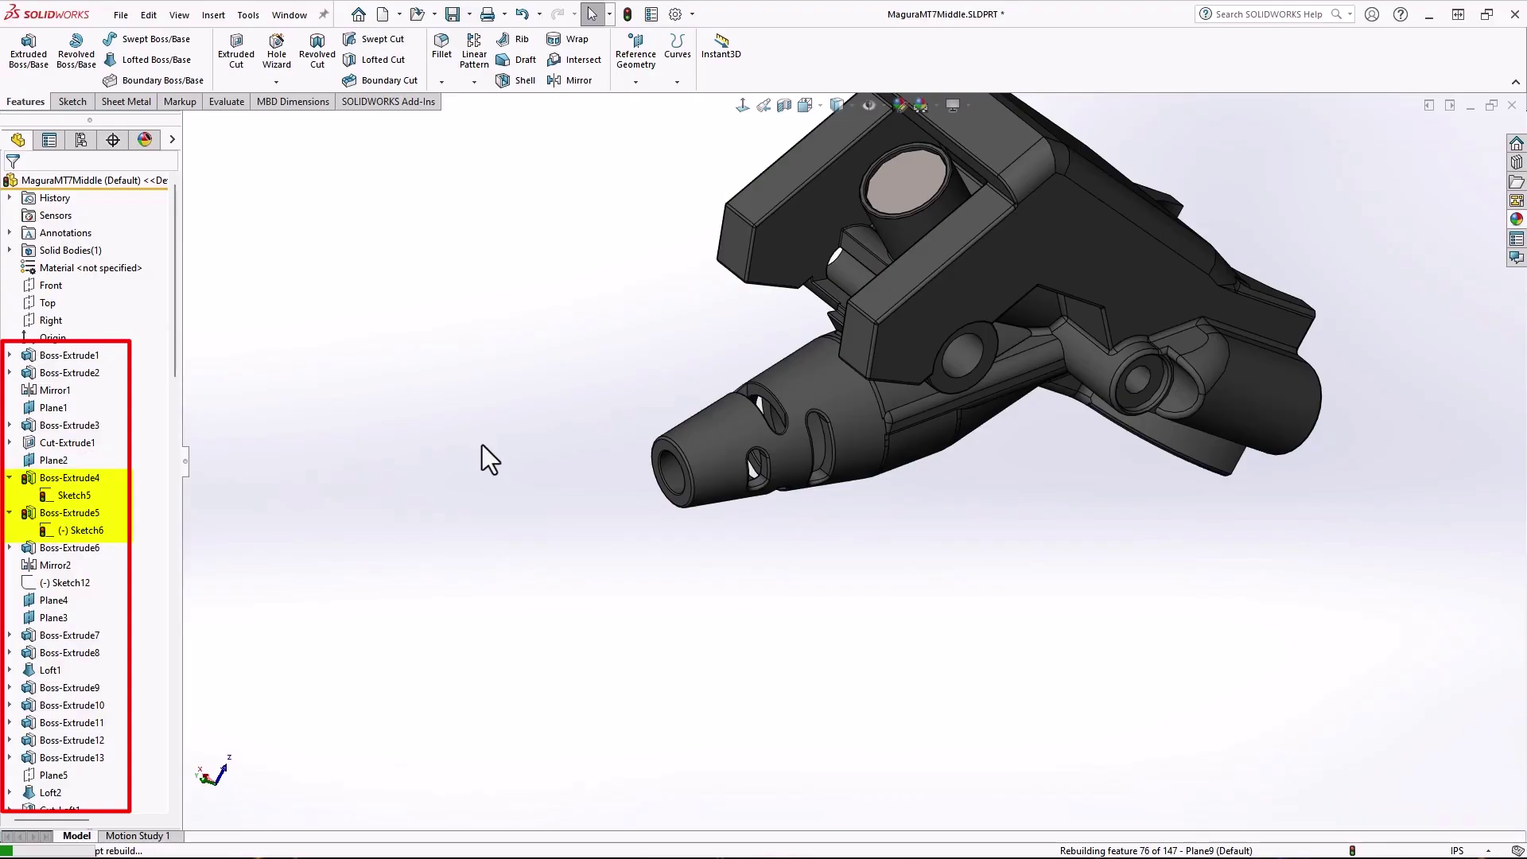
key(ctrl+q)
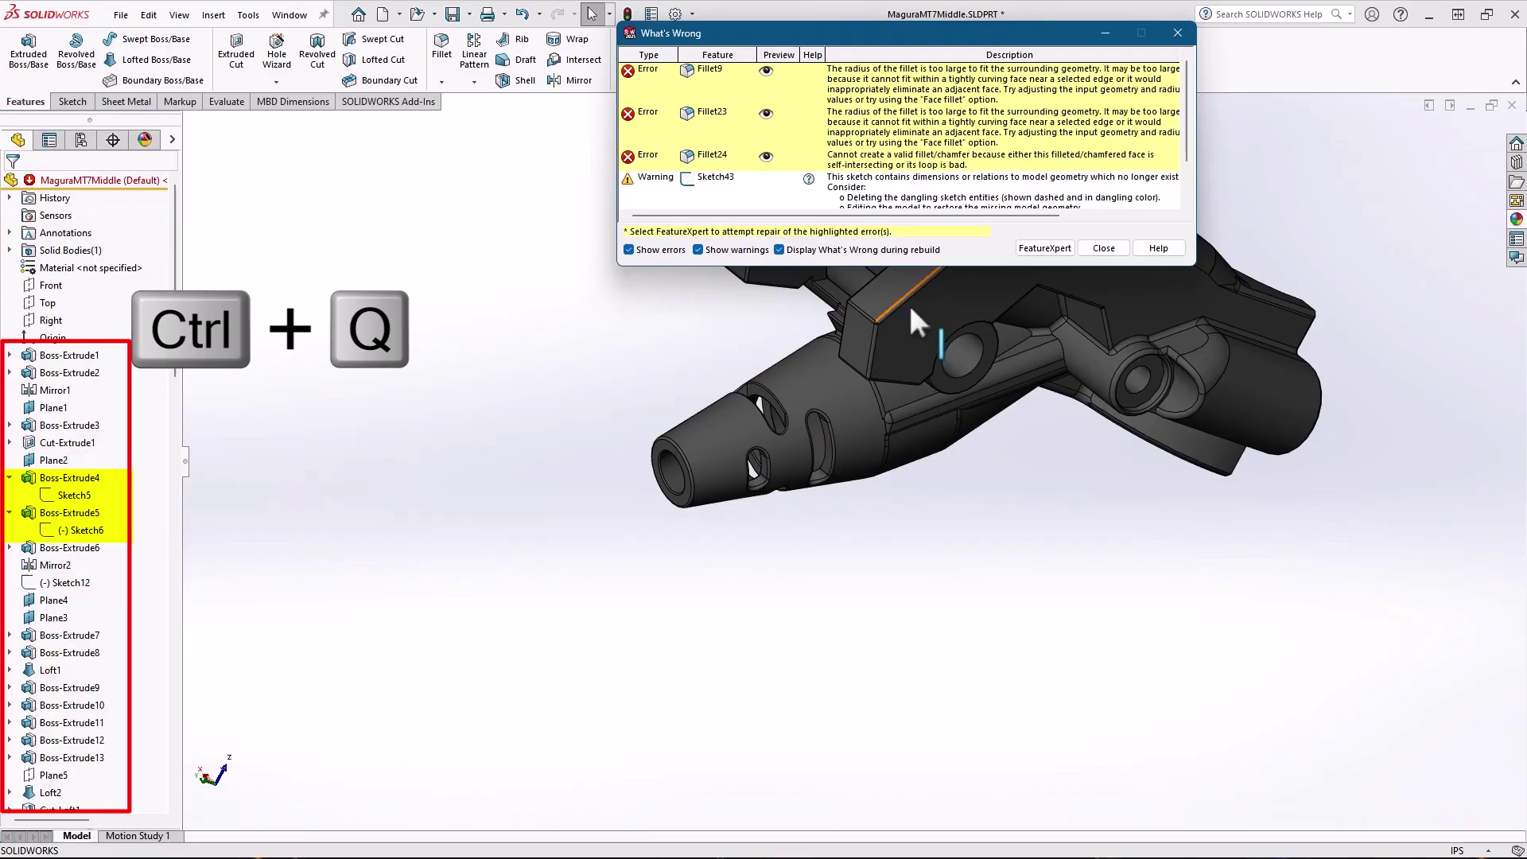
click(1086, 248)
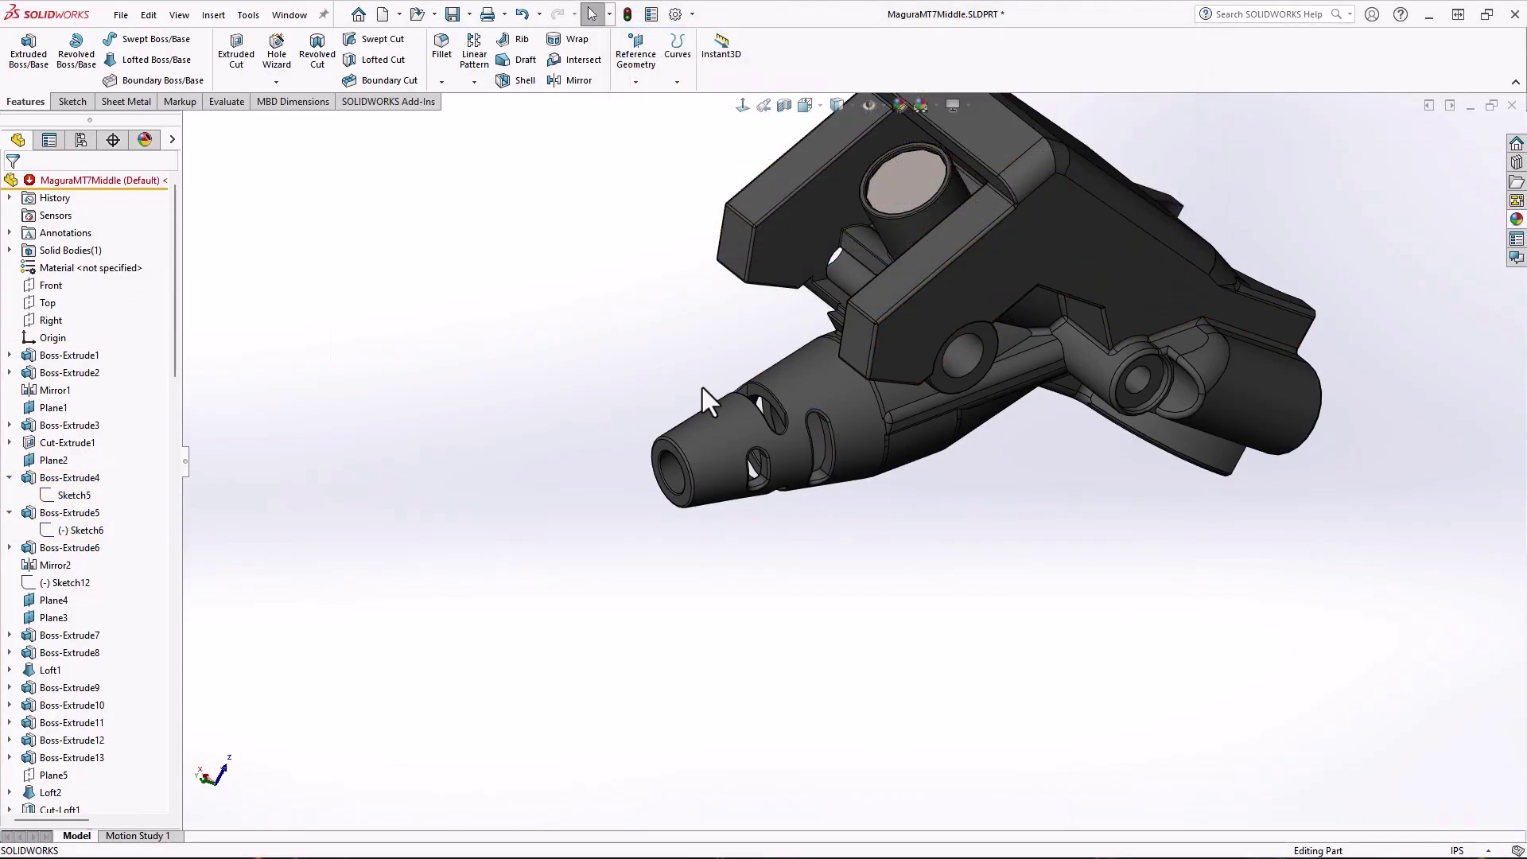
drag(177, 288, 173, 523)
mouse_move(74, 509)
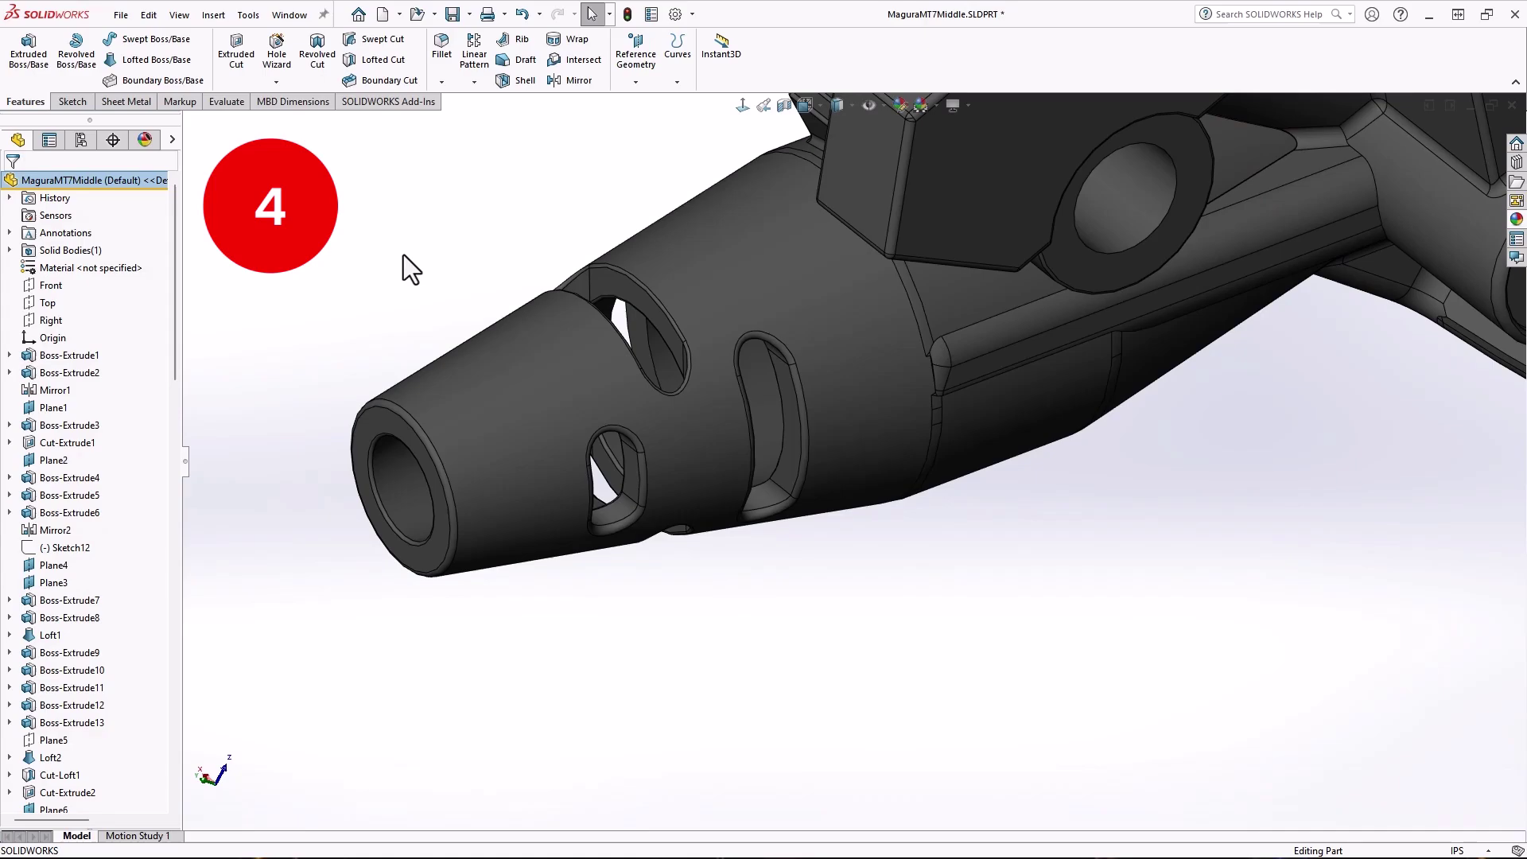
Bring up the S shortcut bar and search its commands for 'loft'.
key(s)
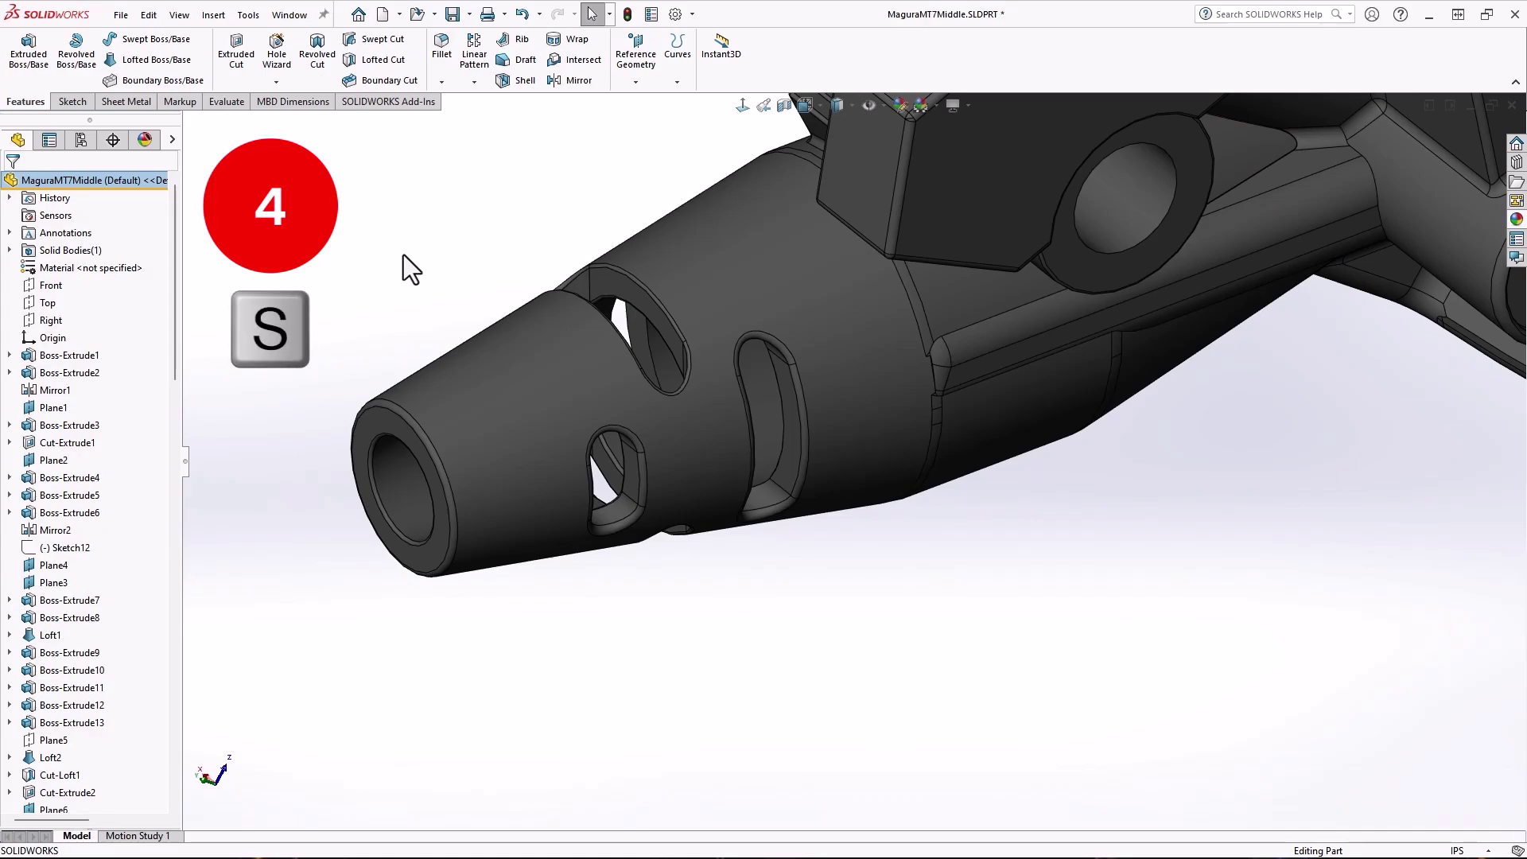
key(s)
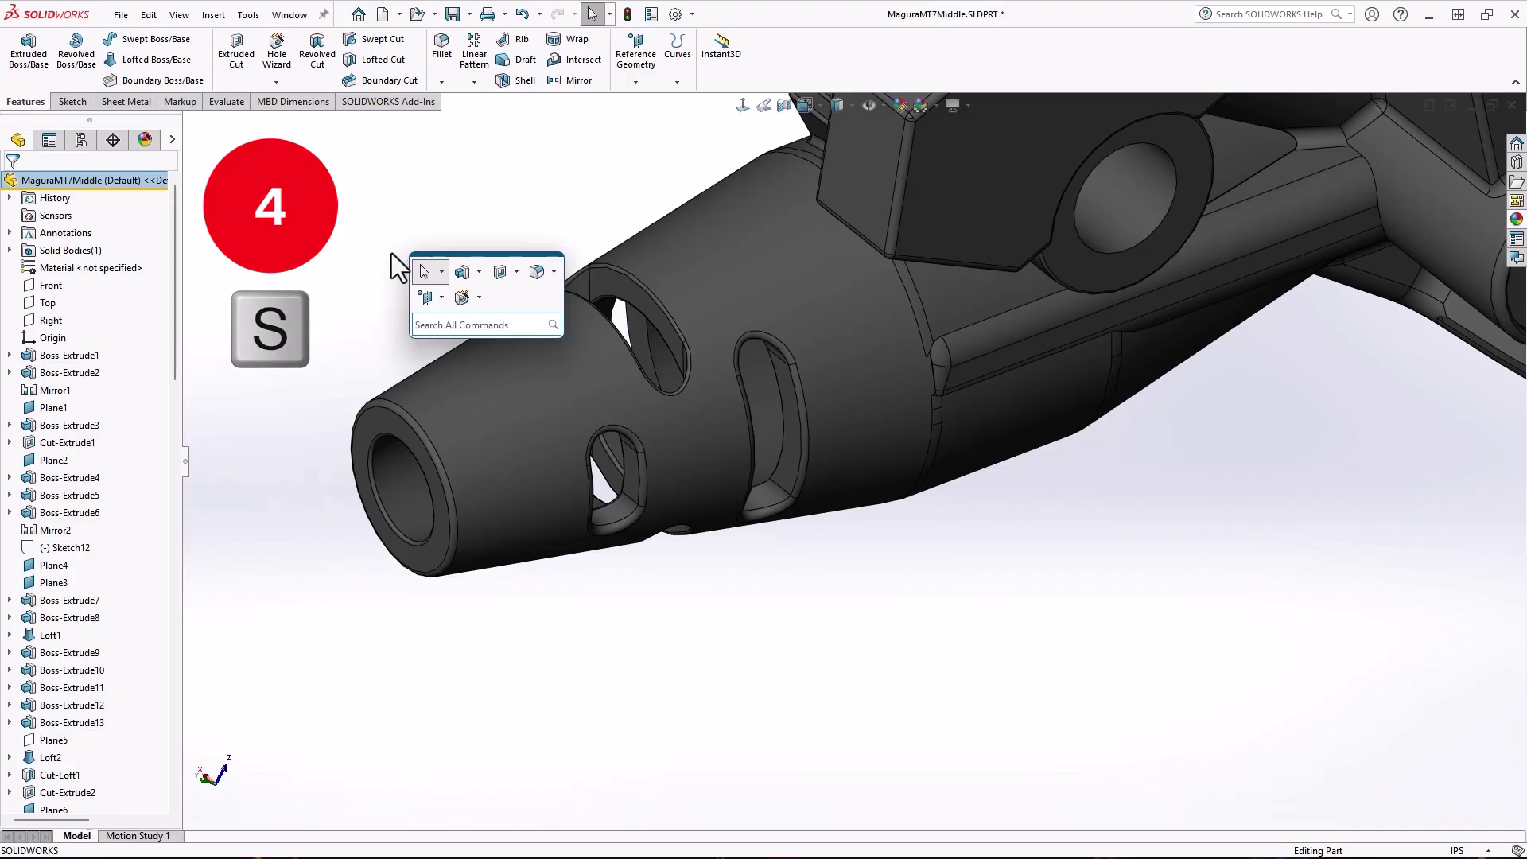
click(392, 253)
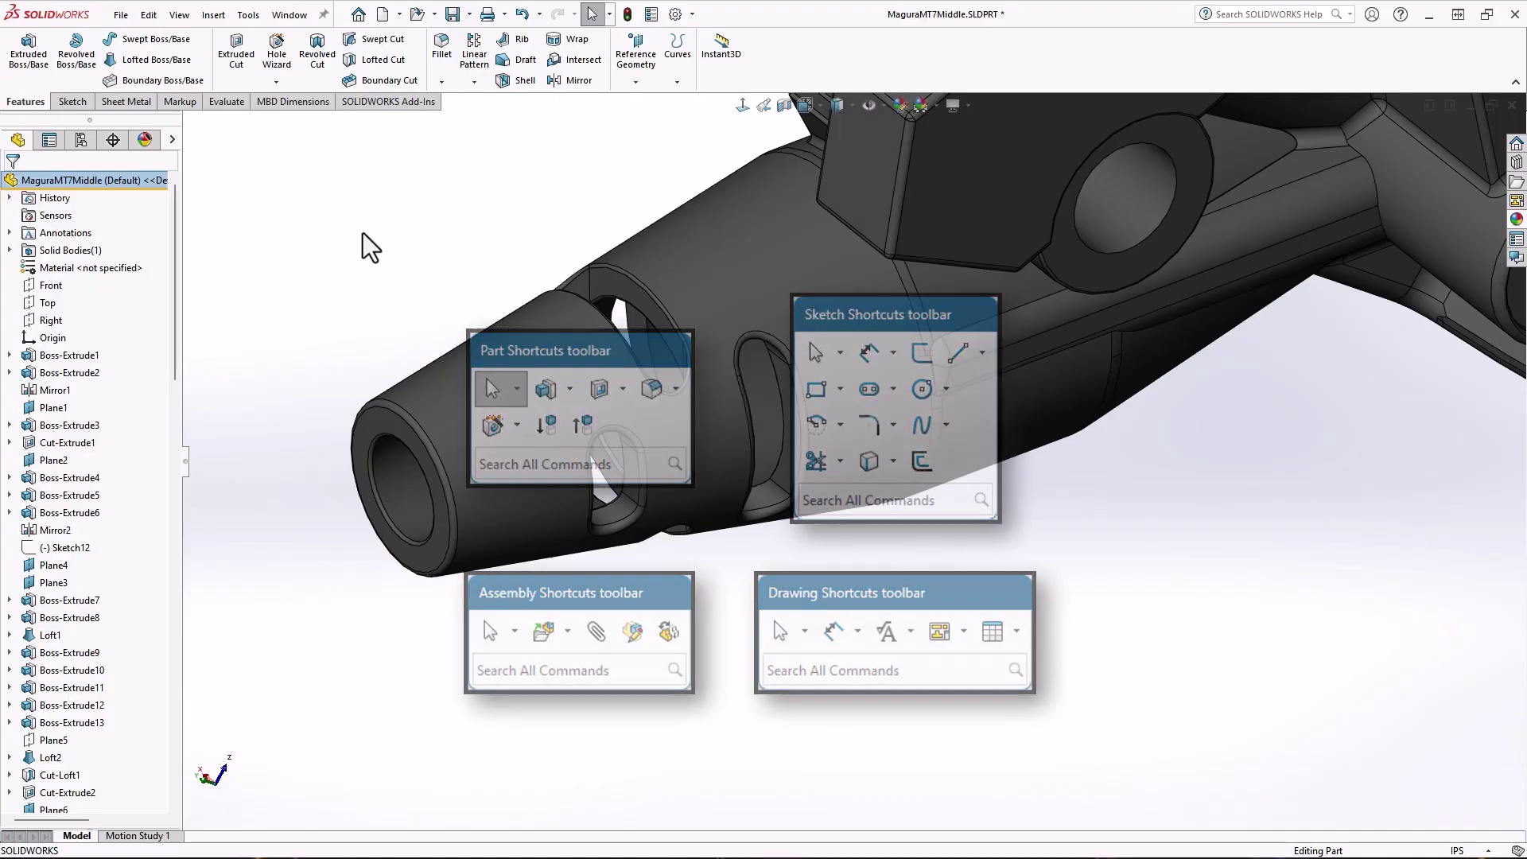
key(s)
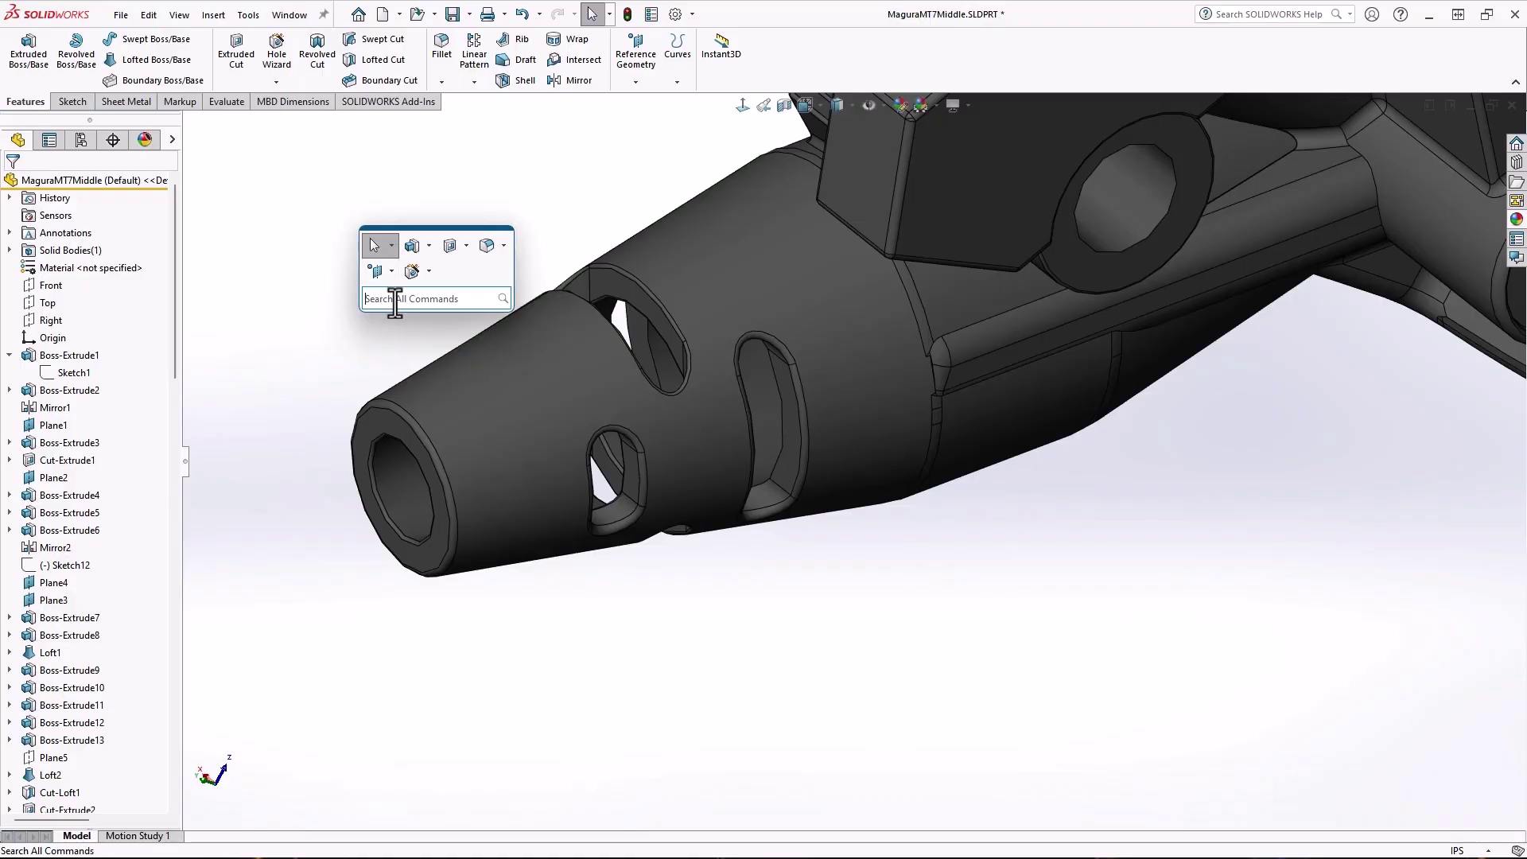
text(loft)
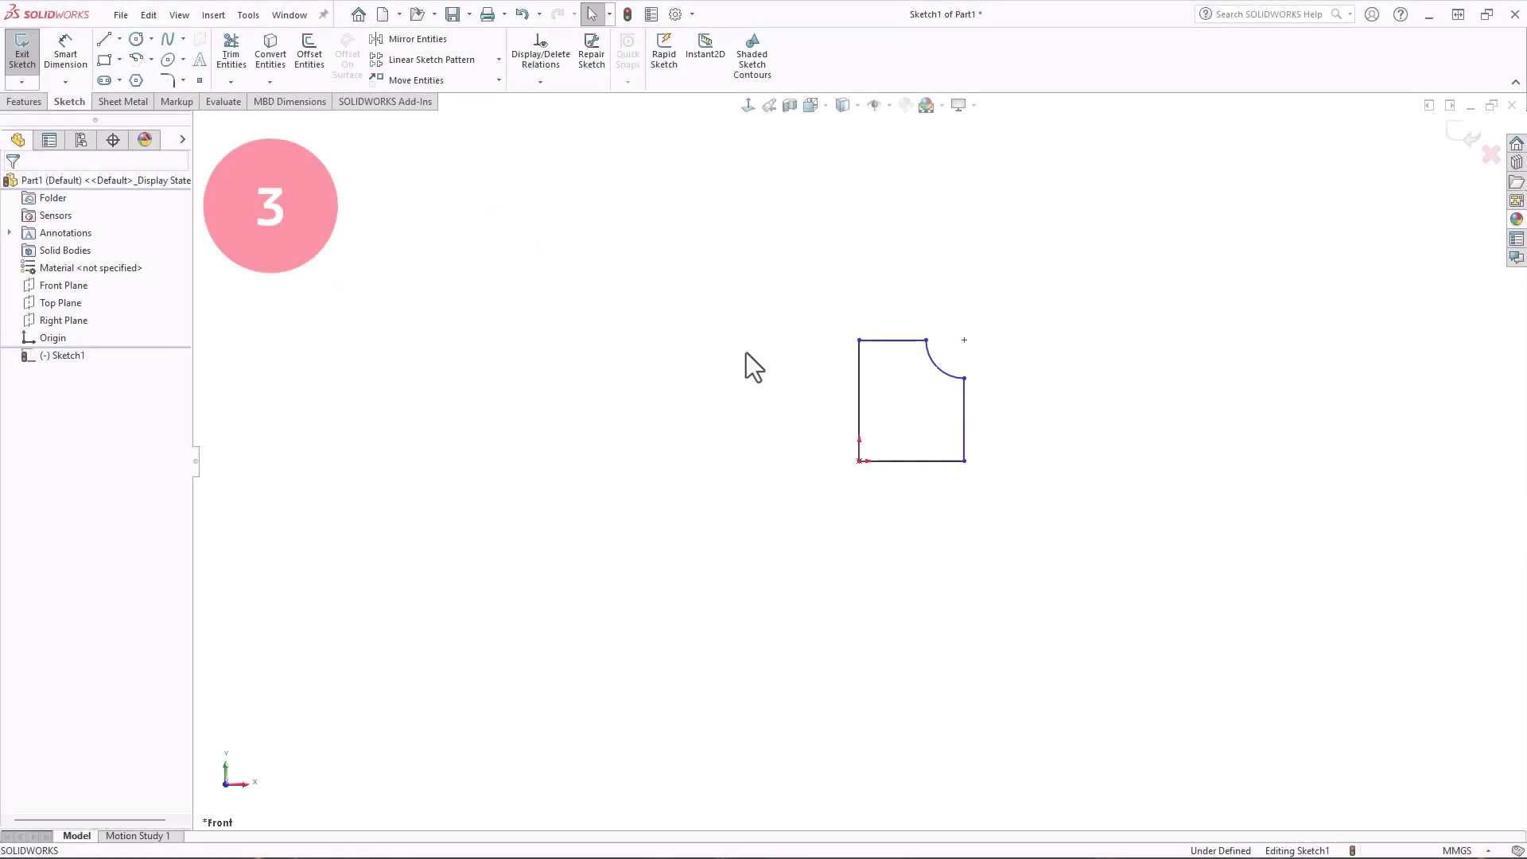
key(ctrl+z)
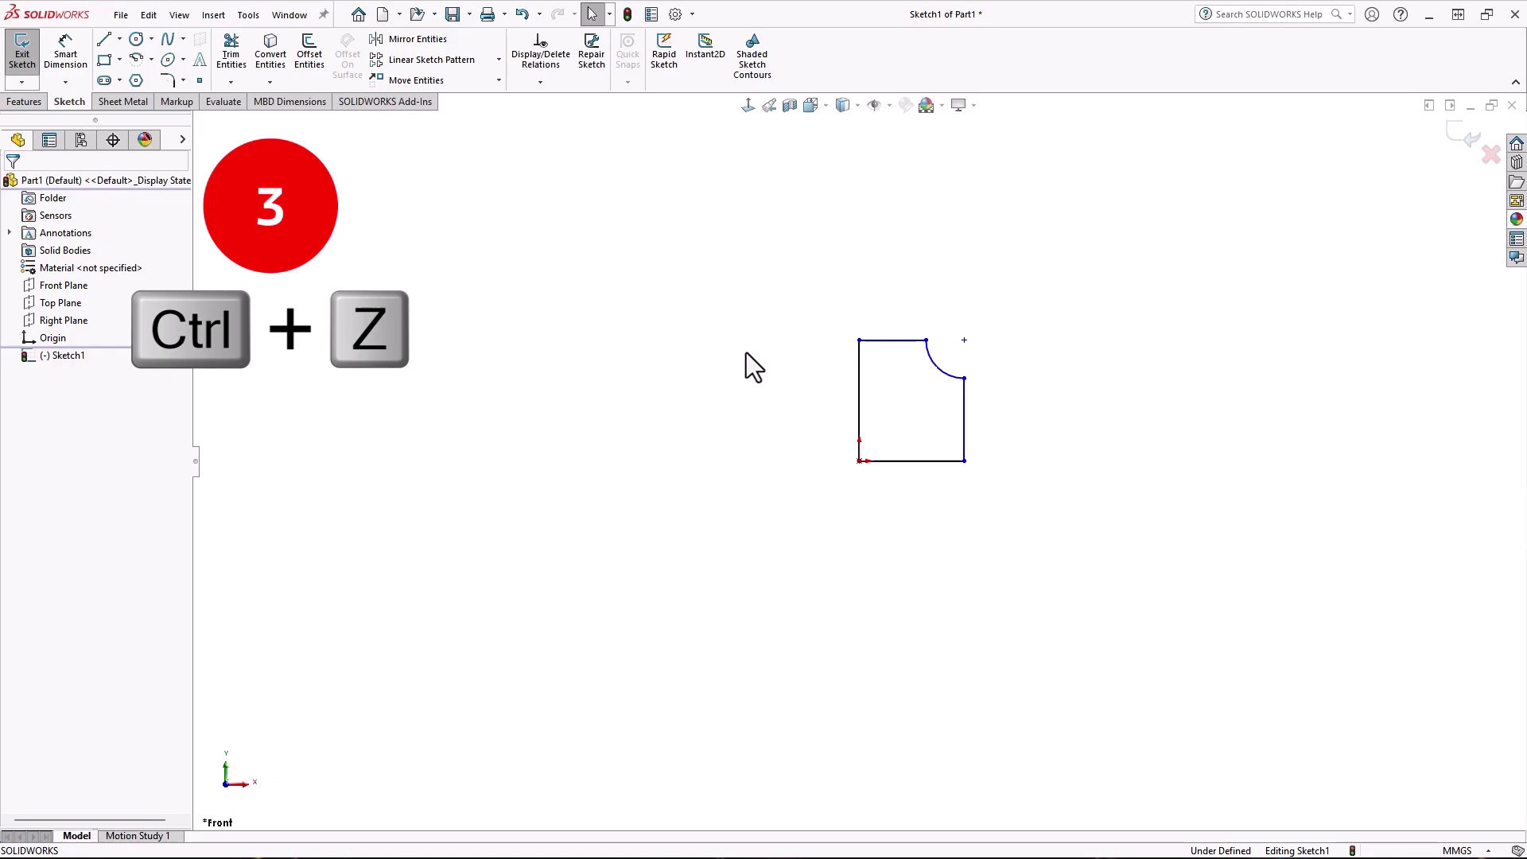
click(539, 14)
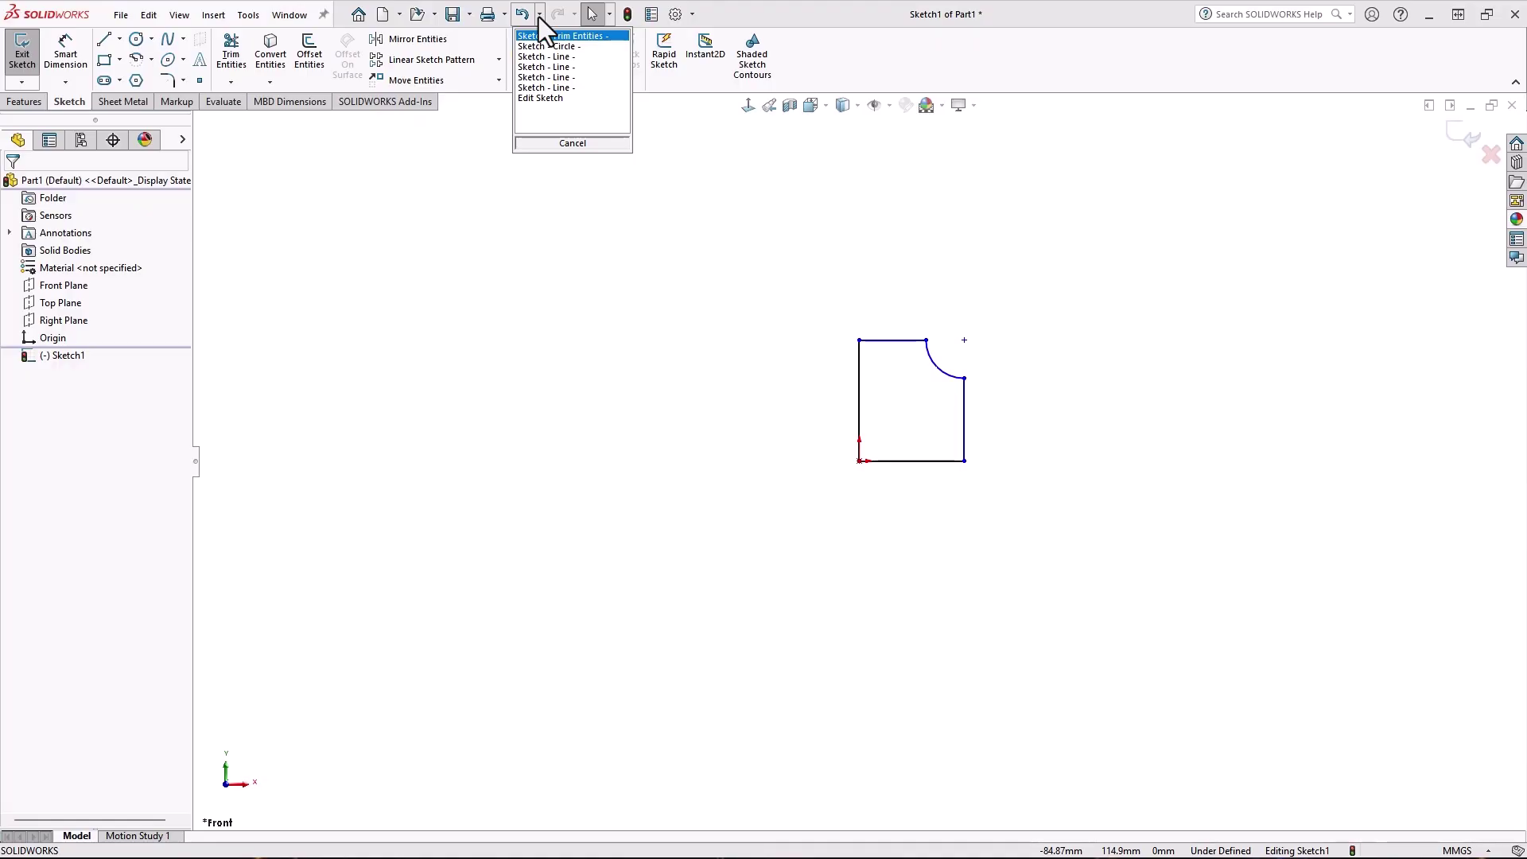
click(537, 89)
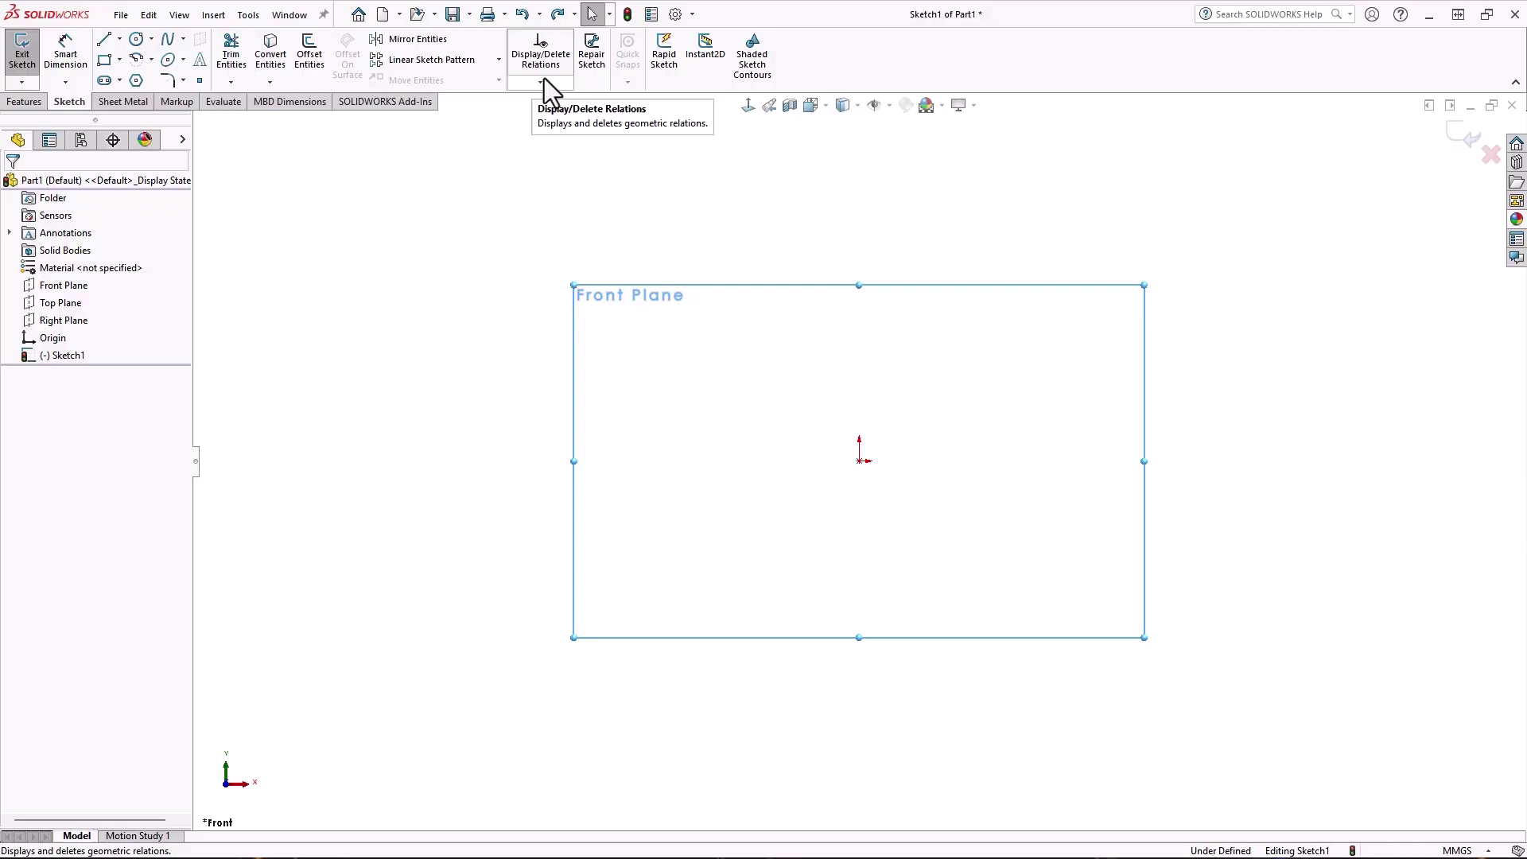
click(575, 14)
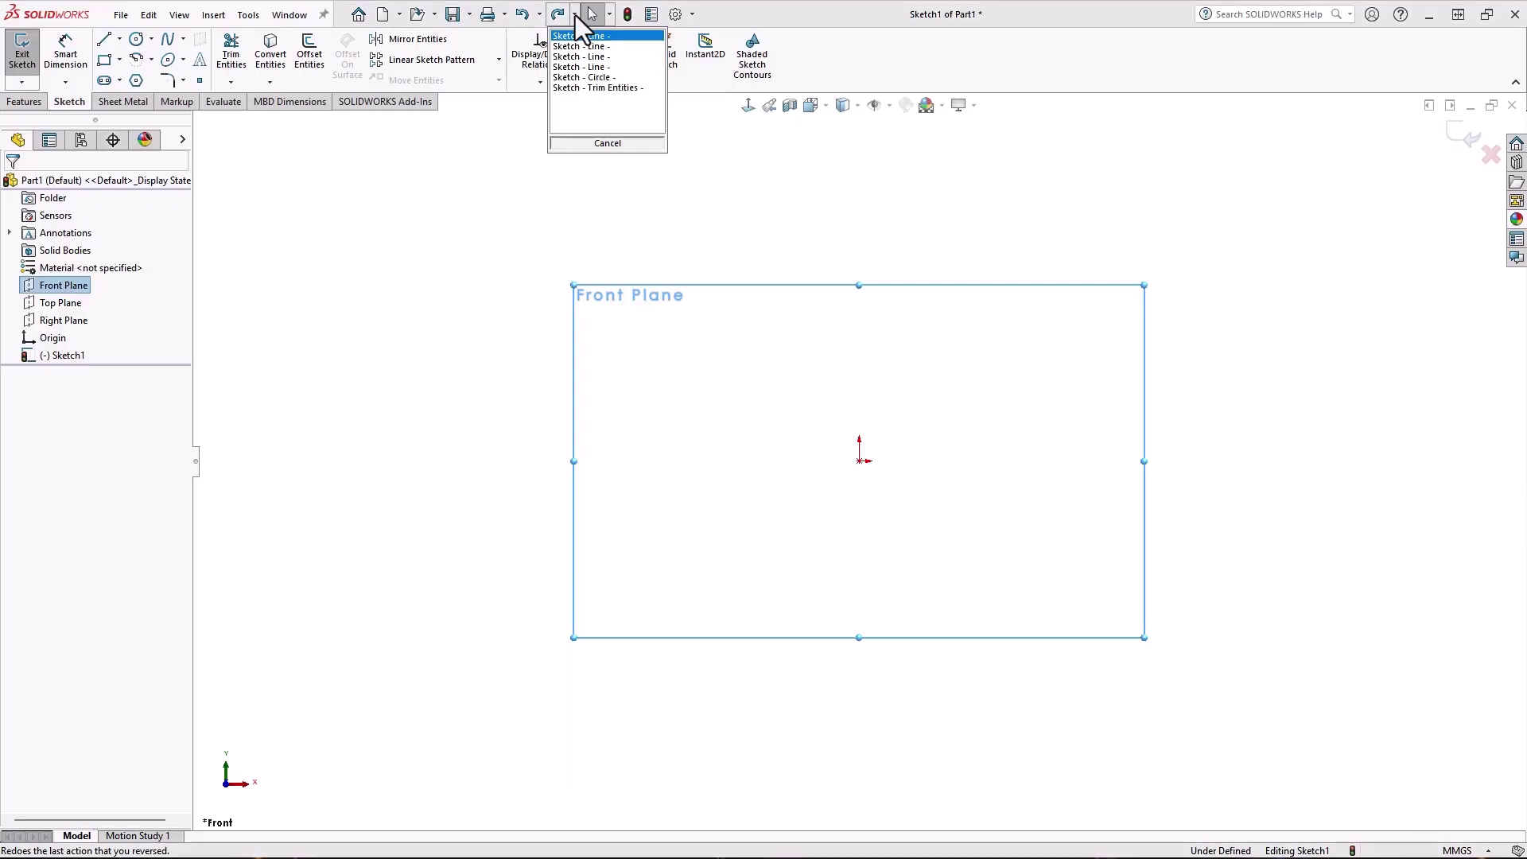
click(589, 87)
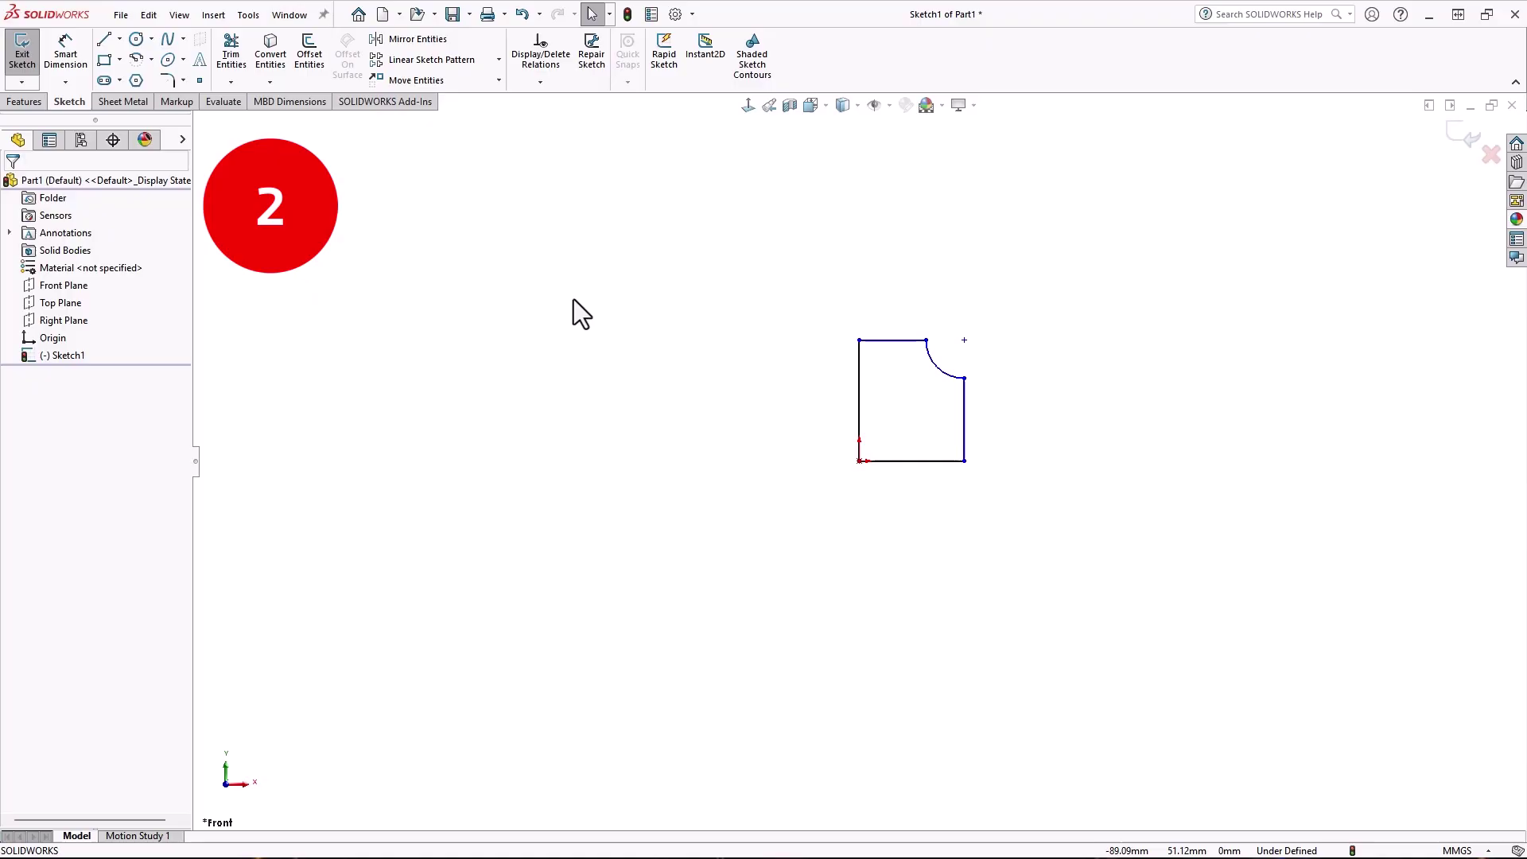
Save Part1 with Ctrl+S.
key(ctrl+s)
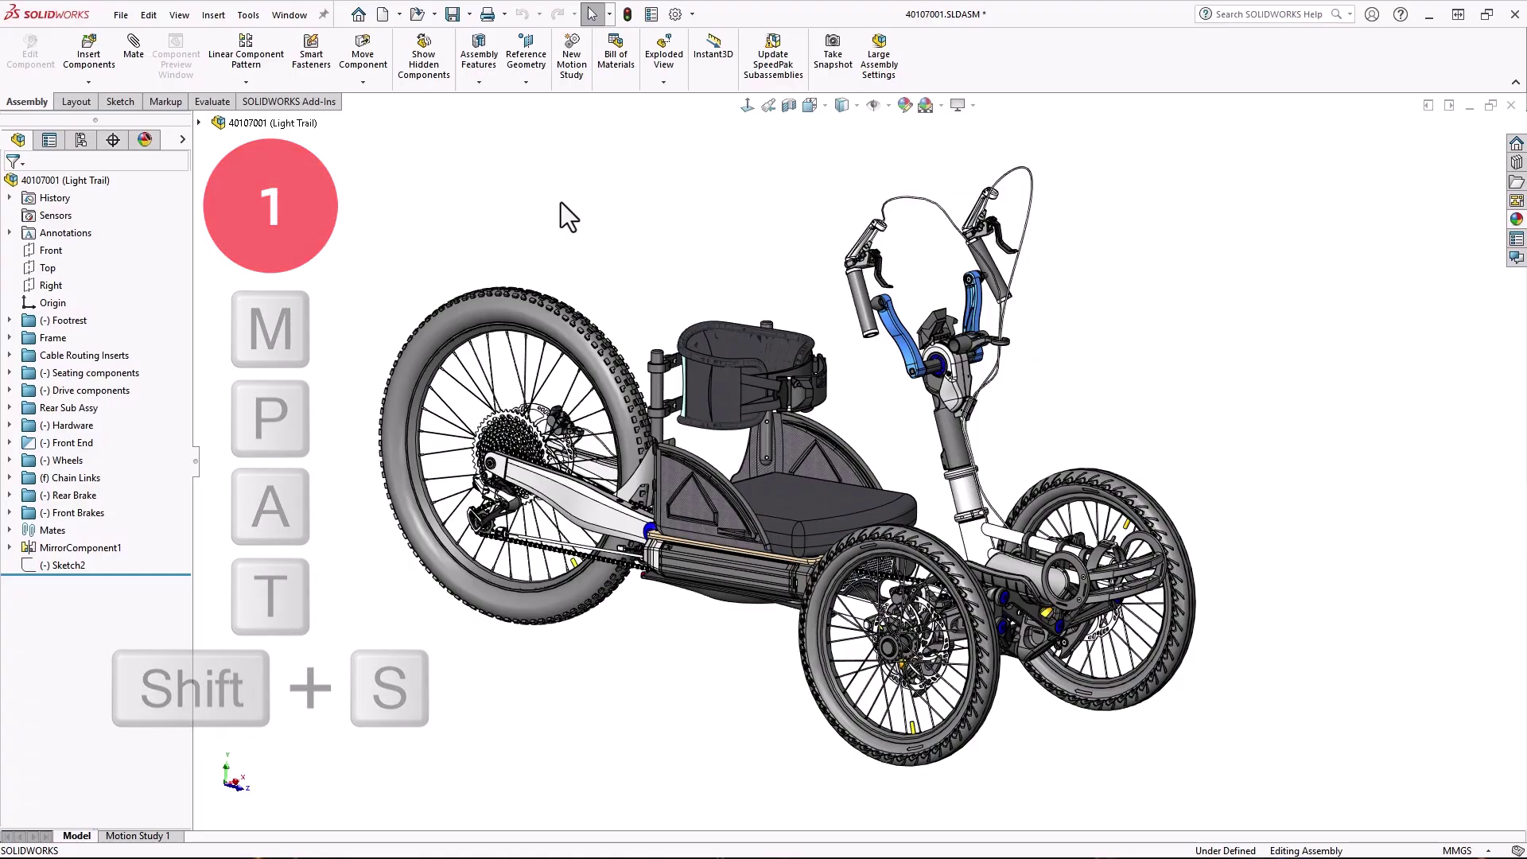
Measure the rear wheel rim edge, showing a 568.16 mm diameter.
key(m)
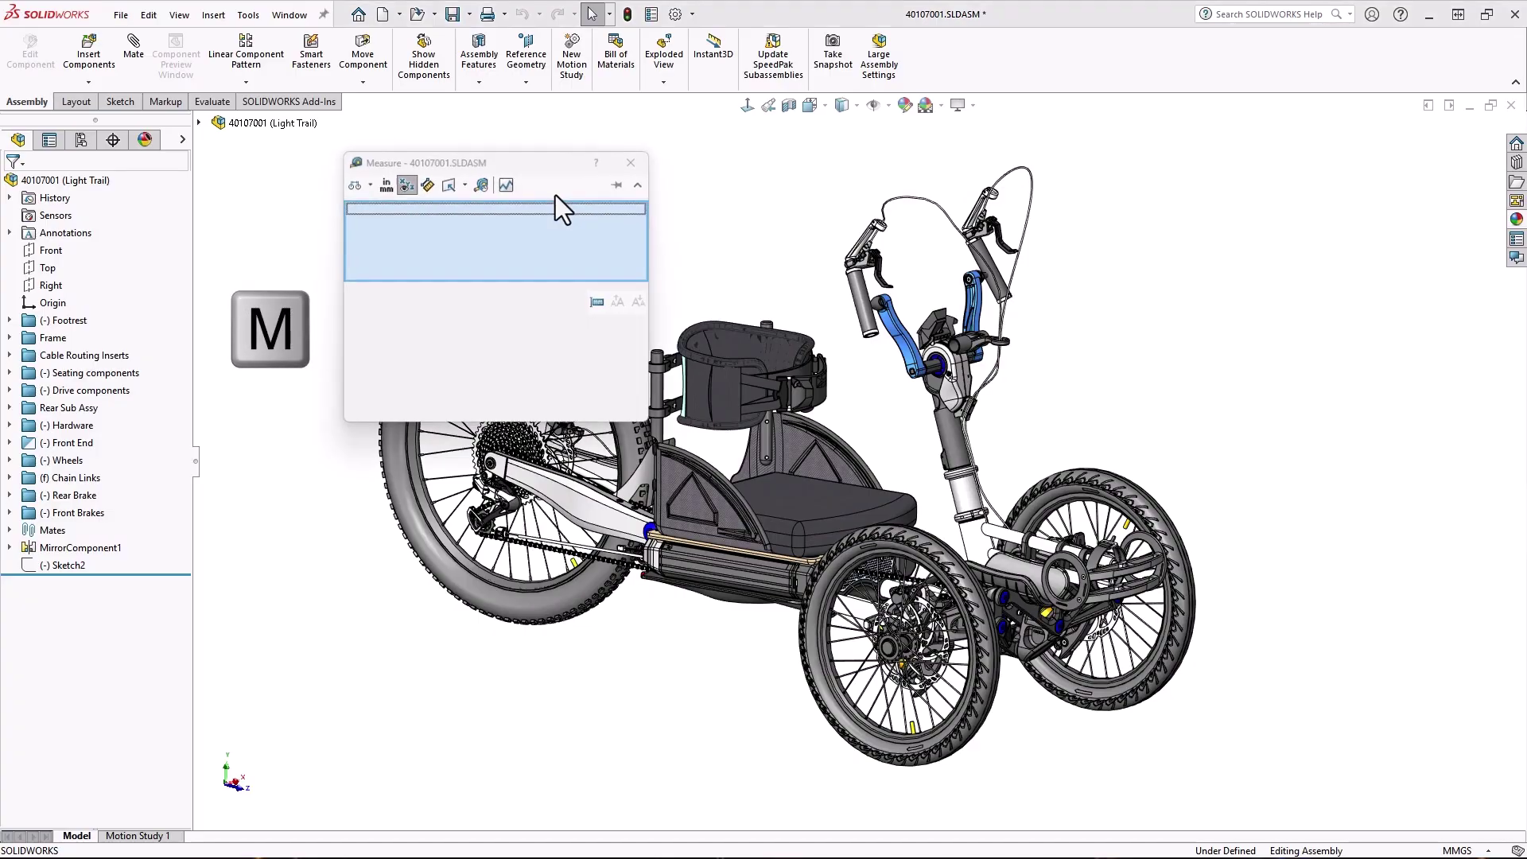
click(602, 549)
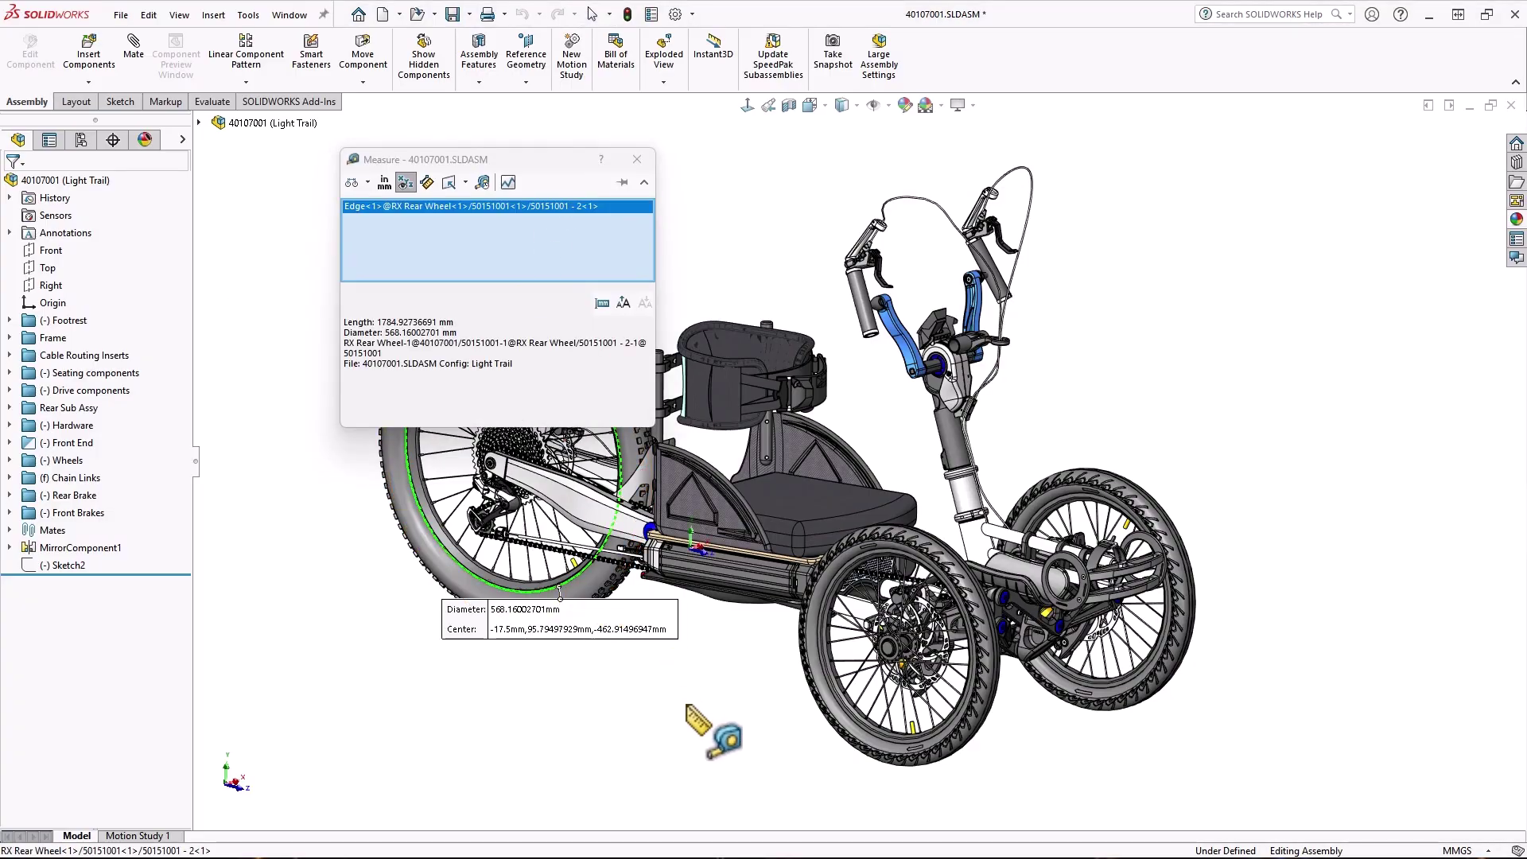
click(637, 159)
click(549, 205)
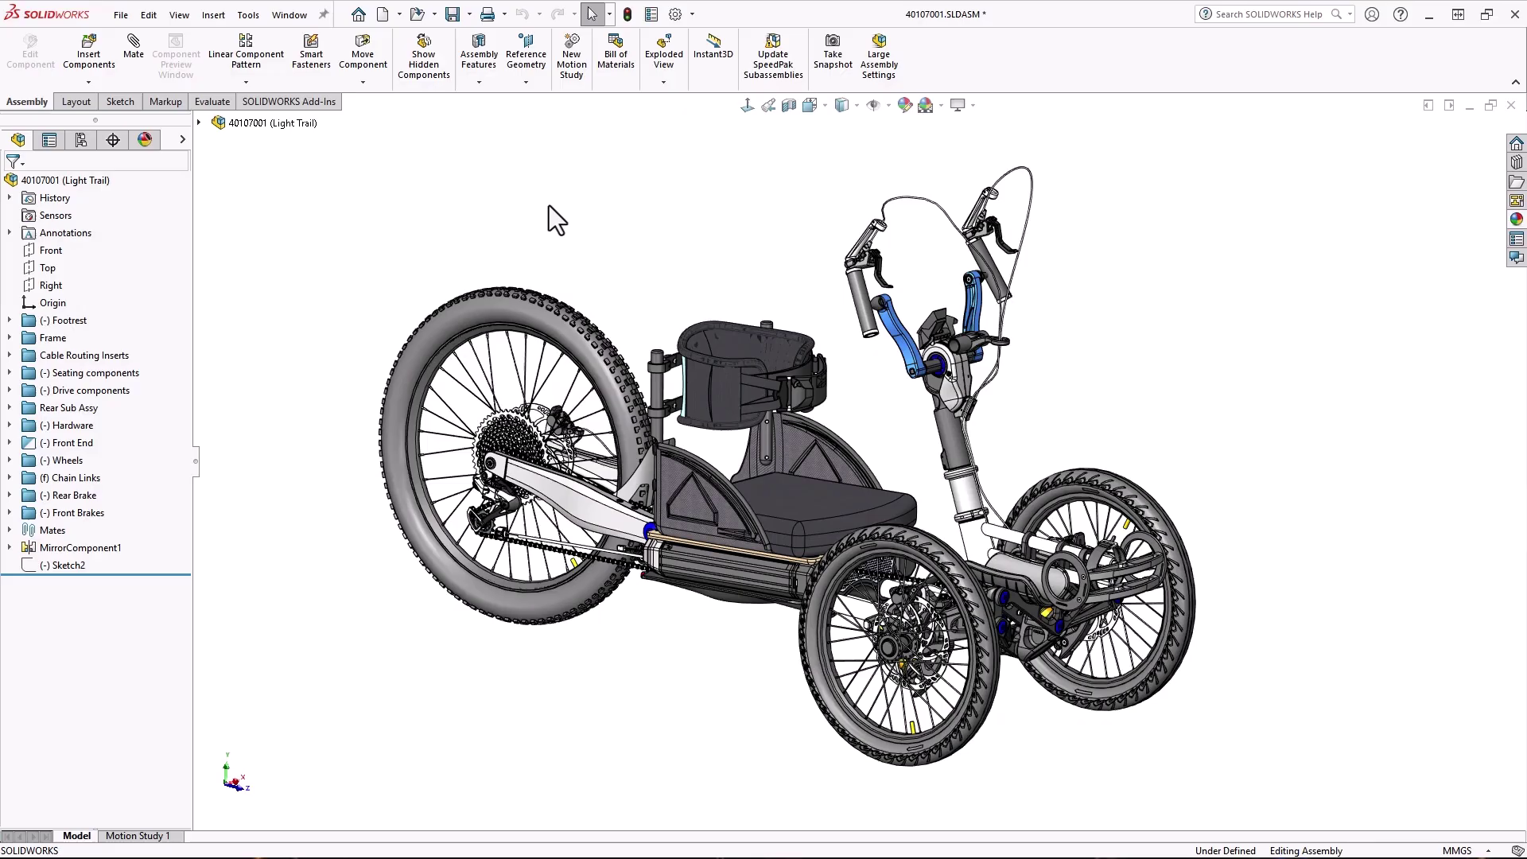
Toggle planes, axes, temporary axes and sketches on and off with P, A, T and Shift+S.
key(p)
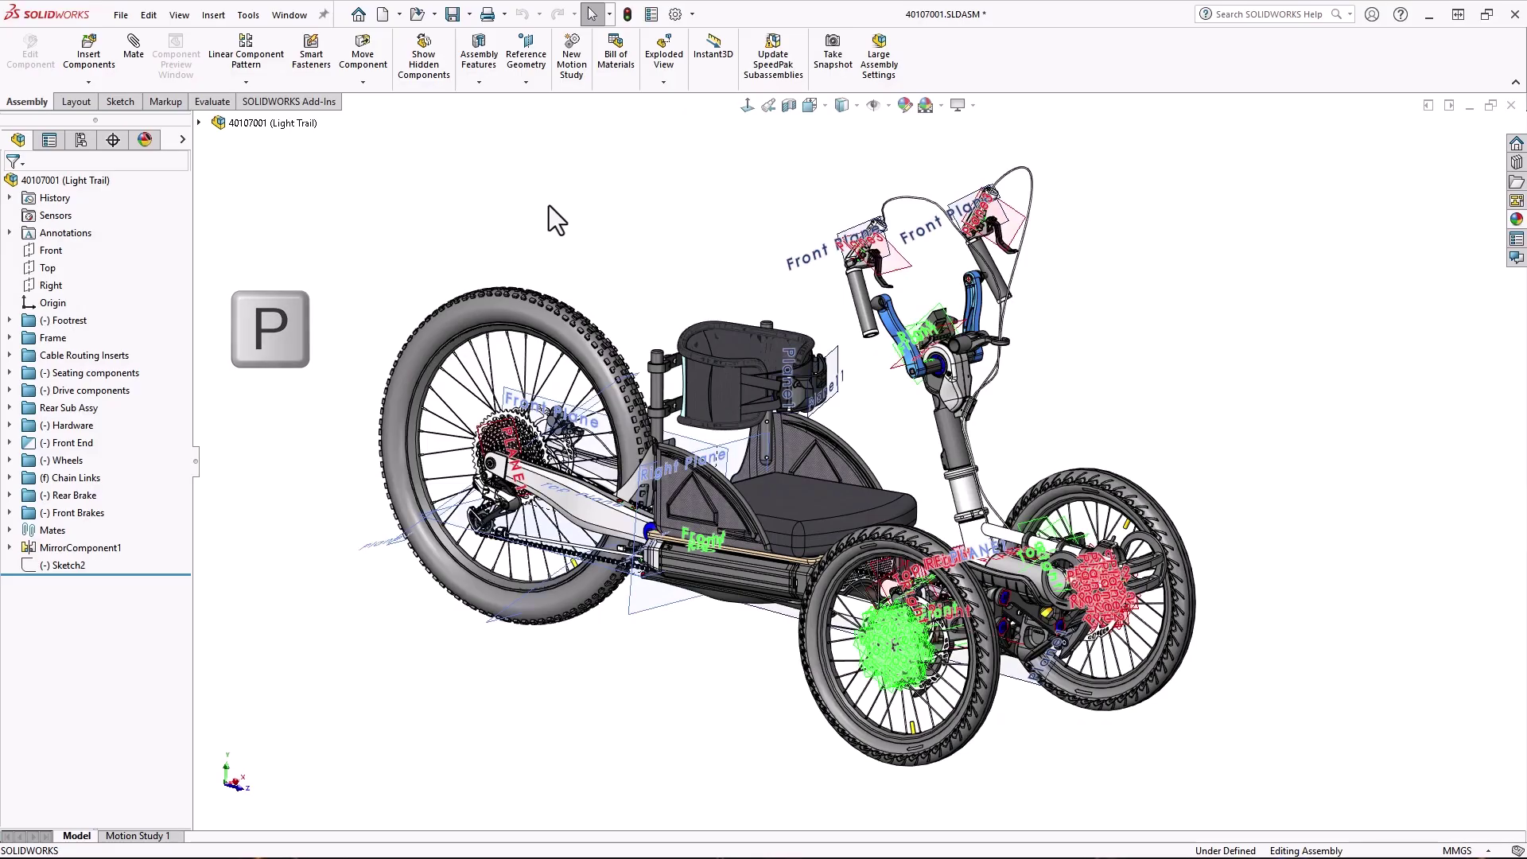
key(a)
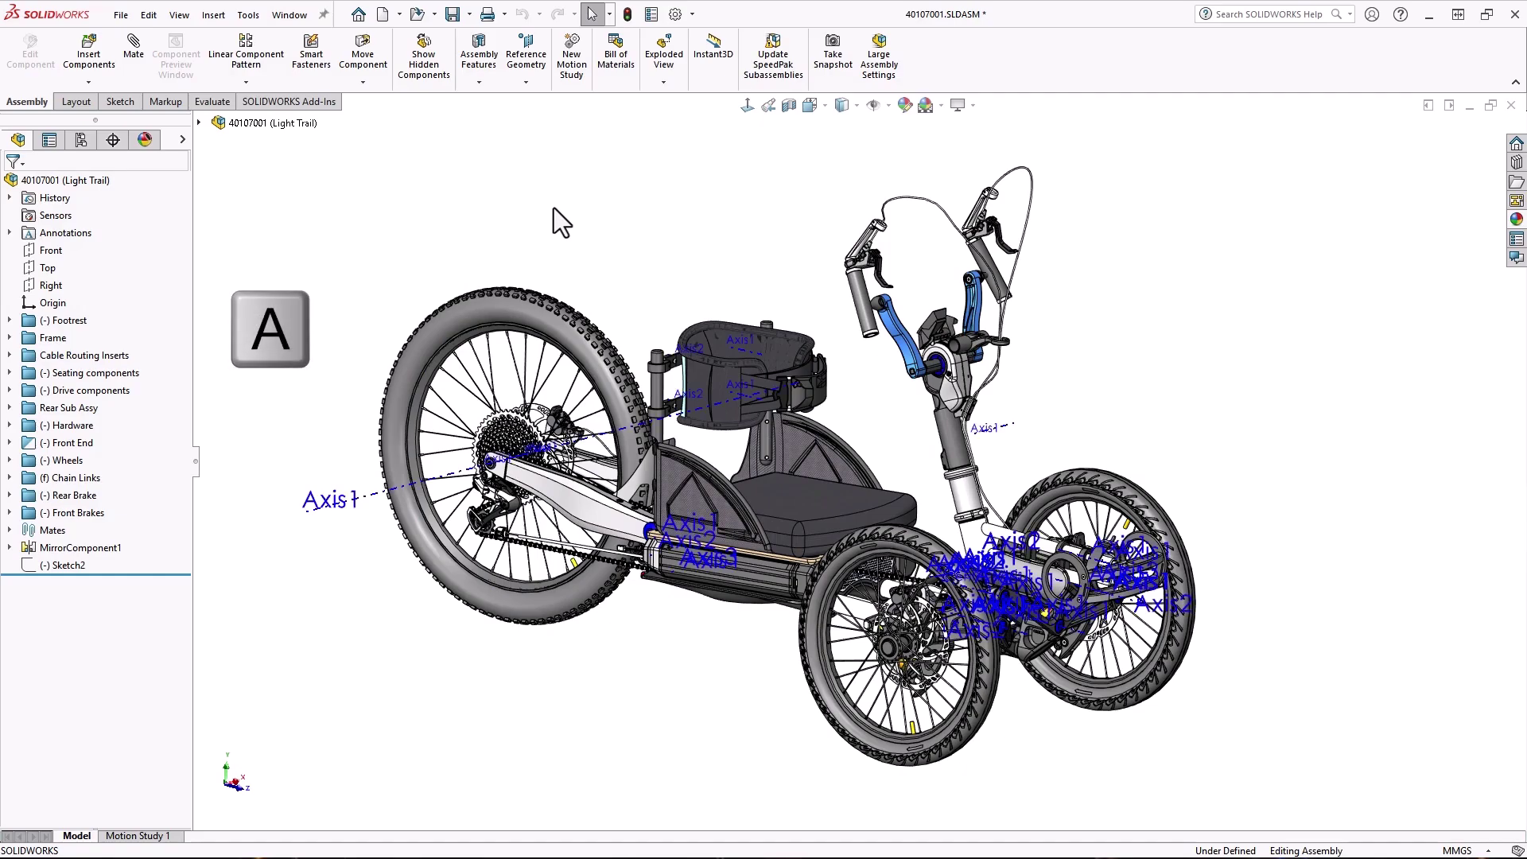
key(a)
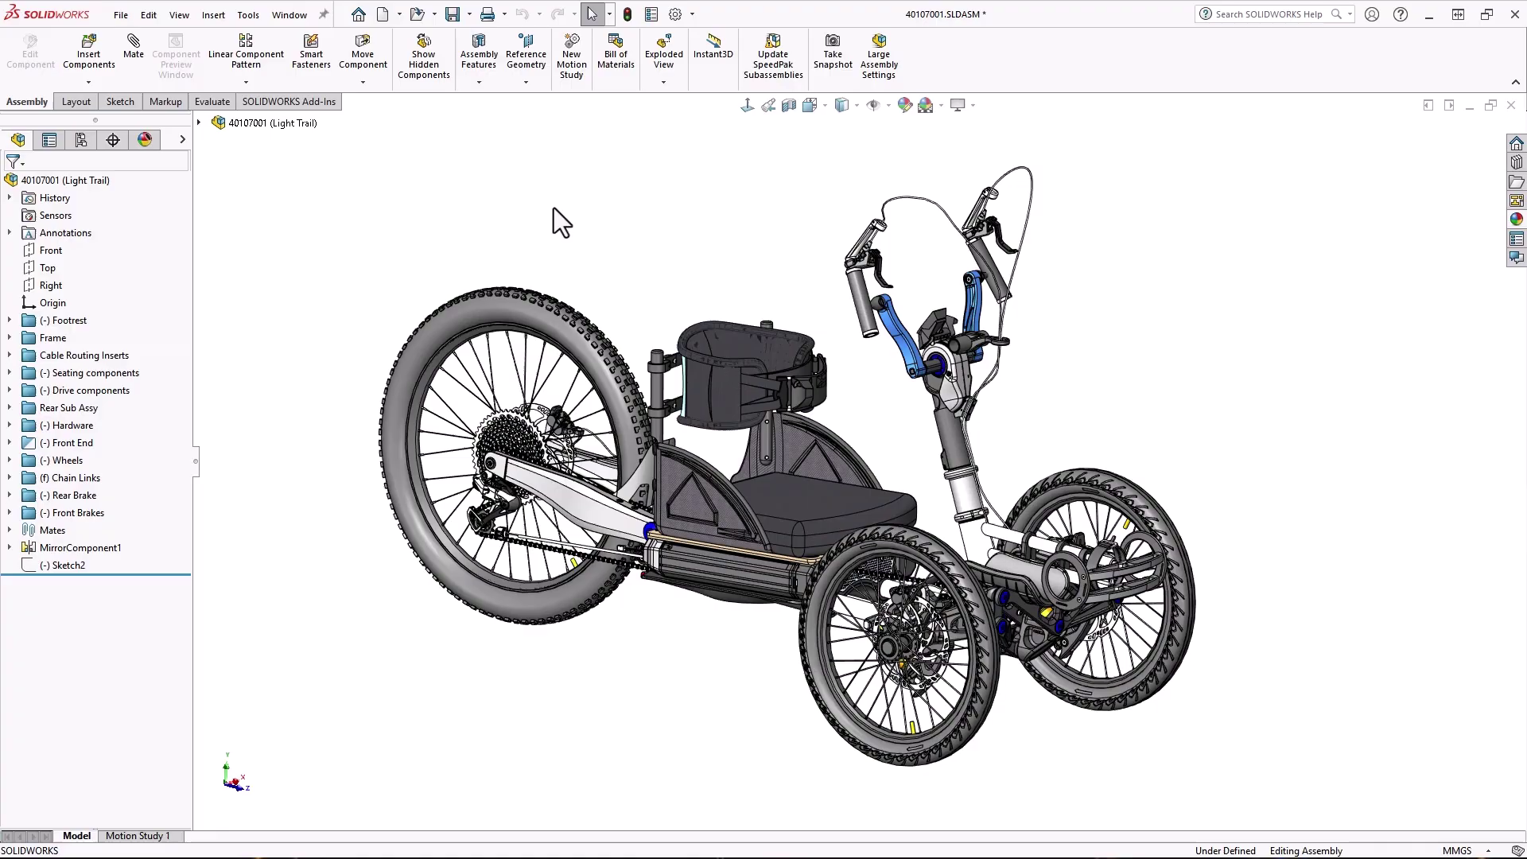
key(t)
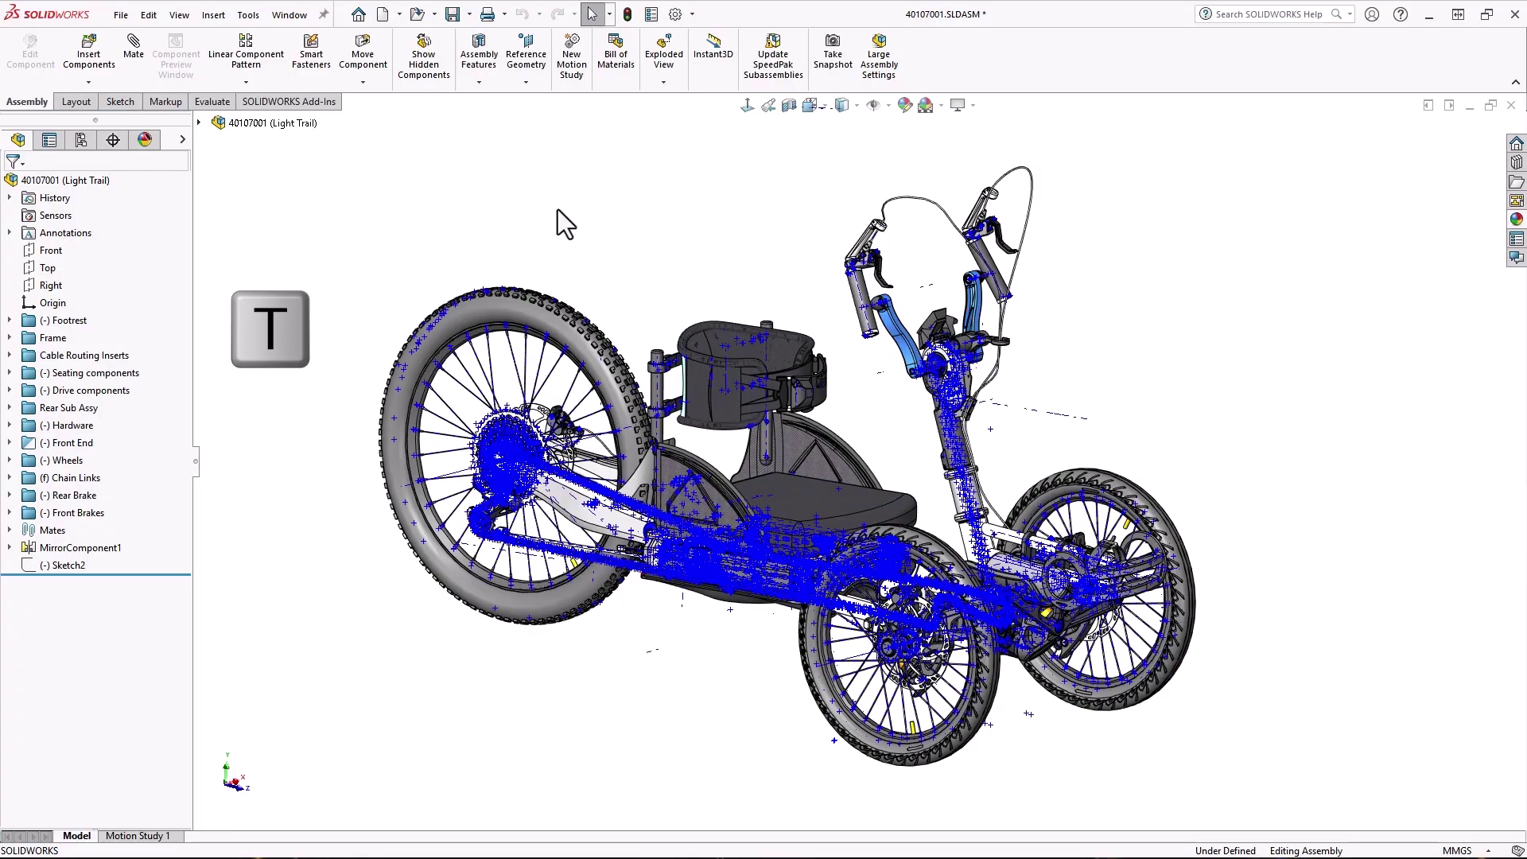
key(t)
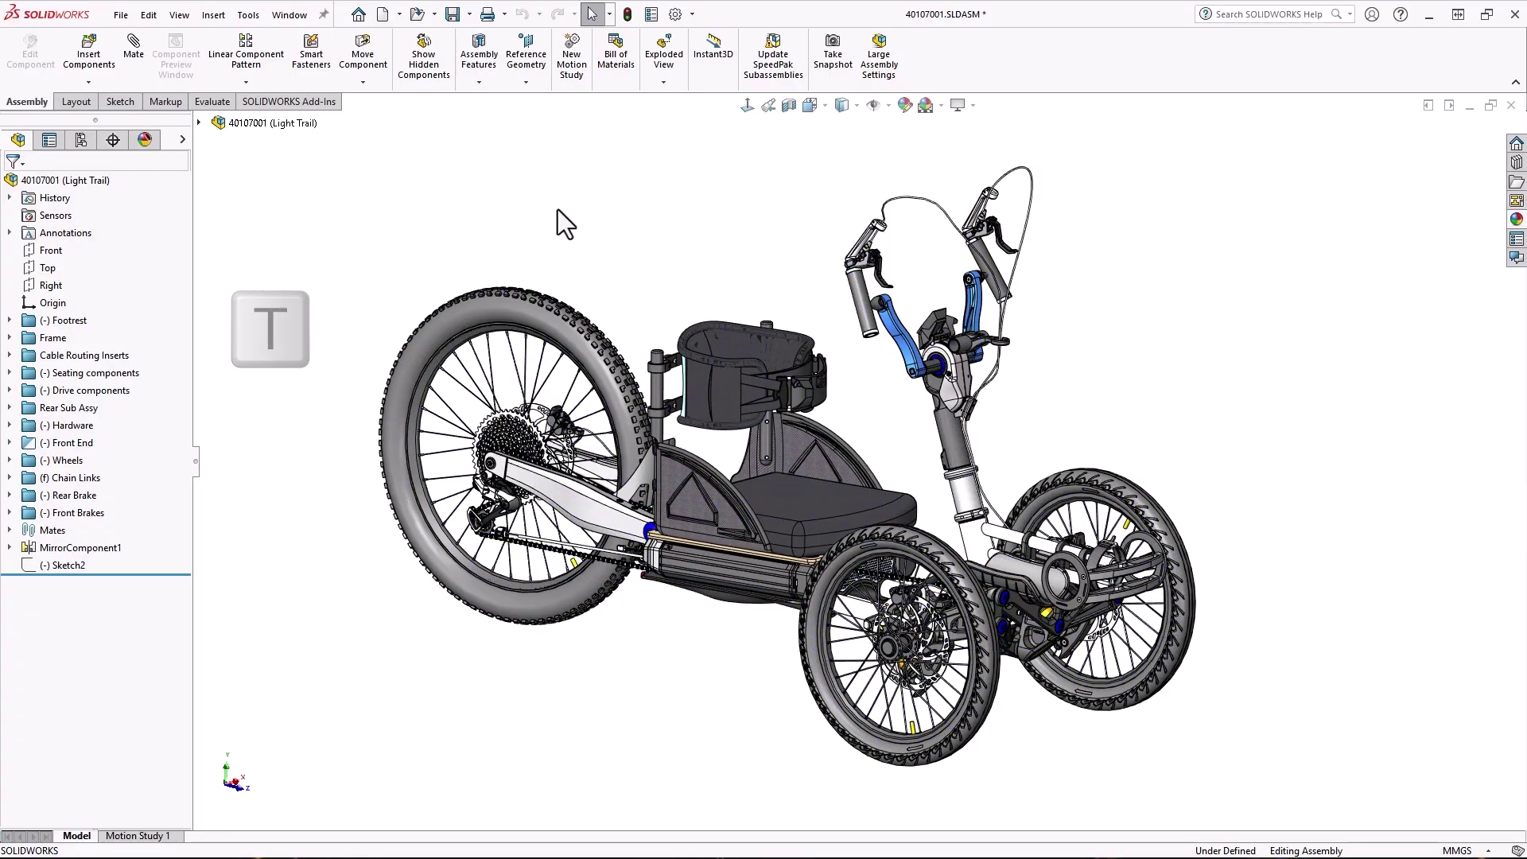
key(shift+s)
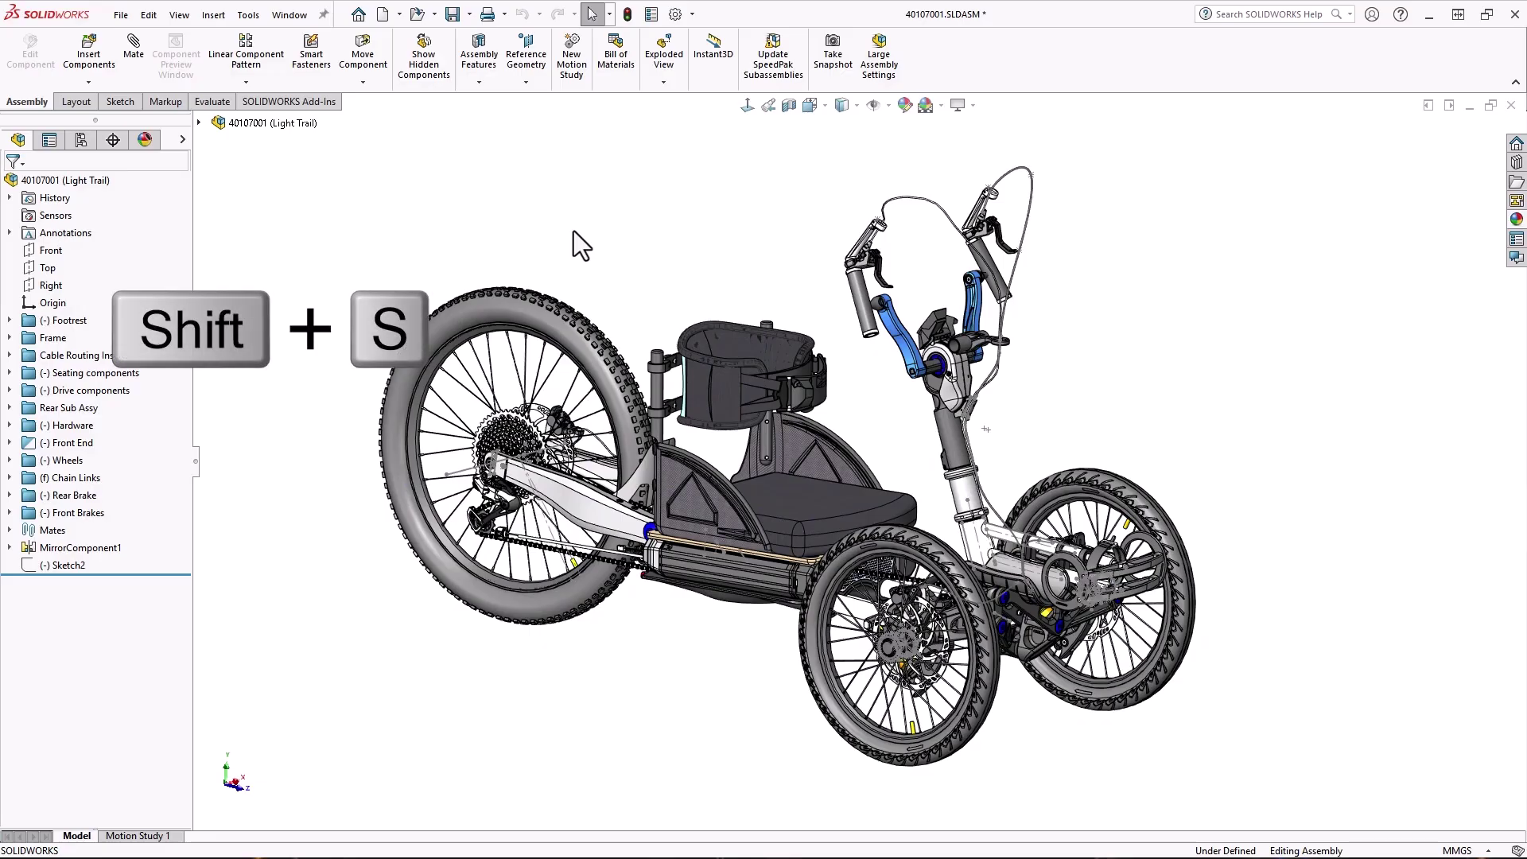
Zoom in and select the front wheel hub component.
scroll(827, 569, down, 8)
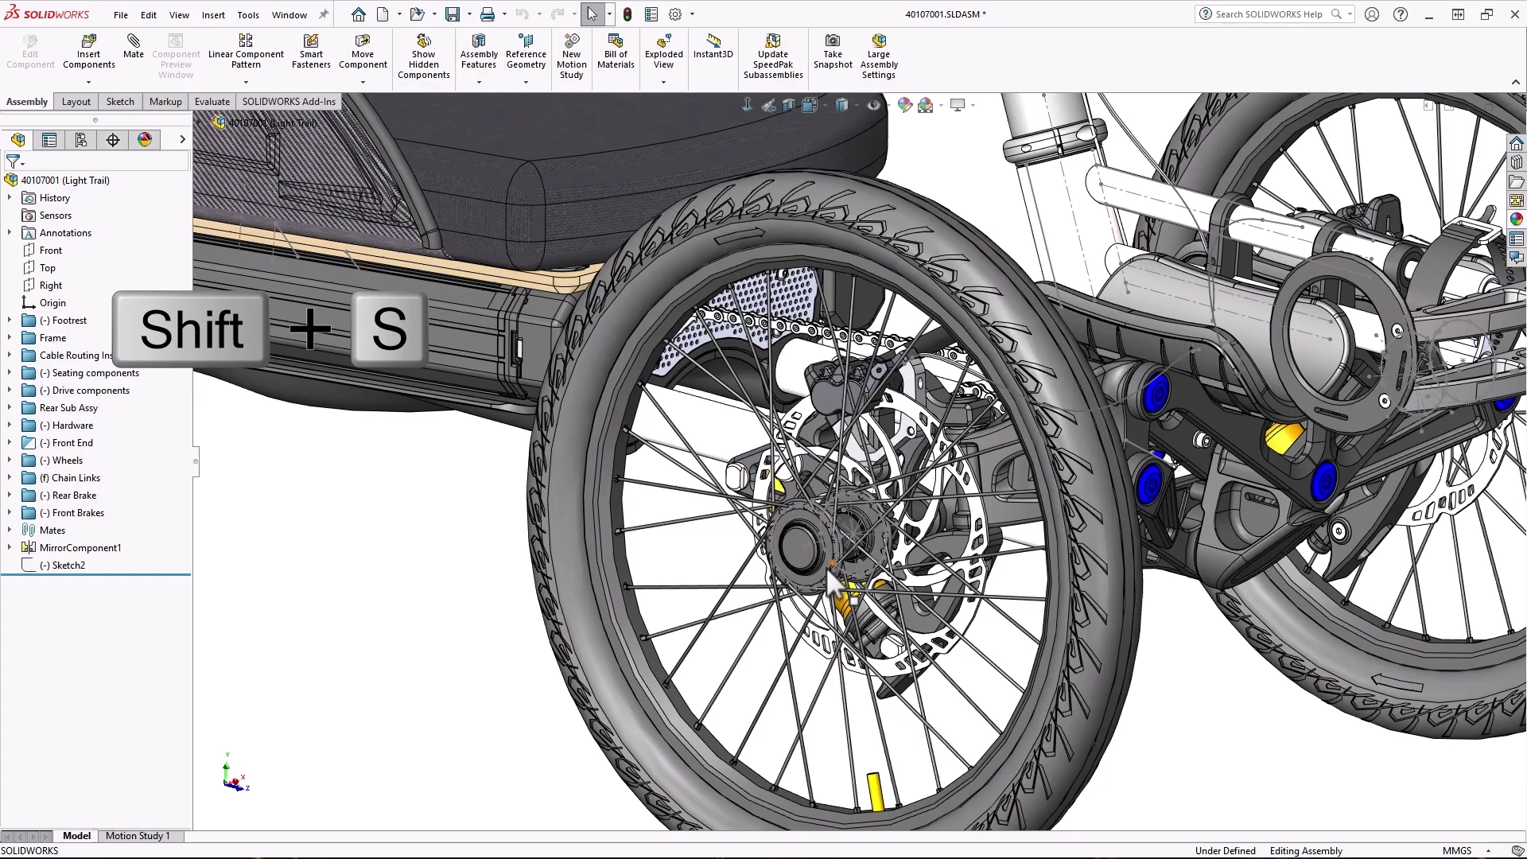
scroll(827, 566, down, 10)
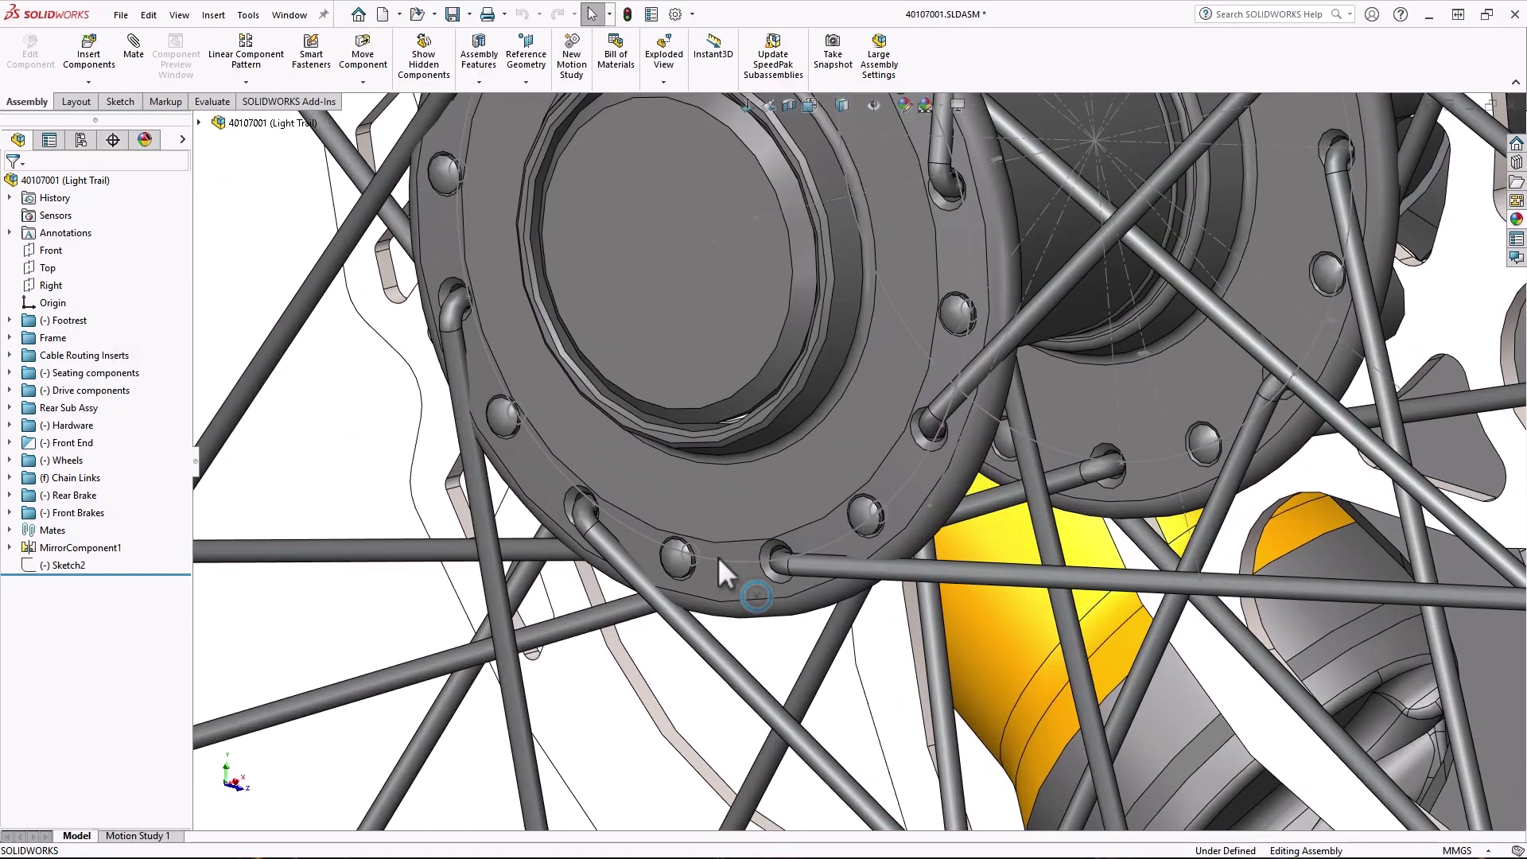
click(717, 557)
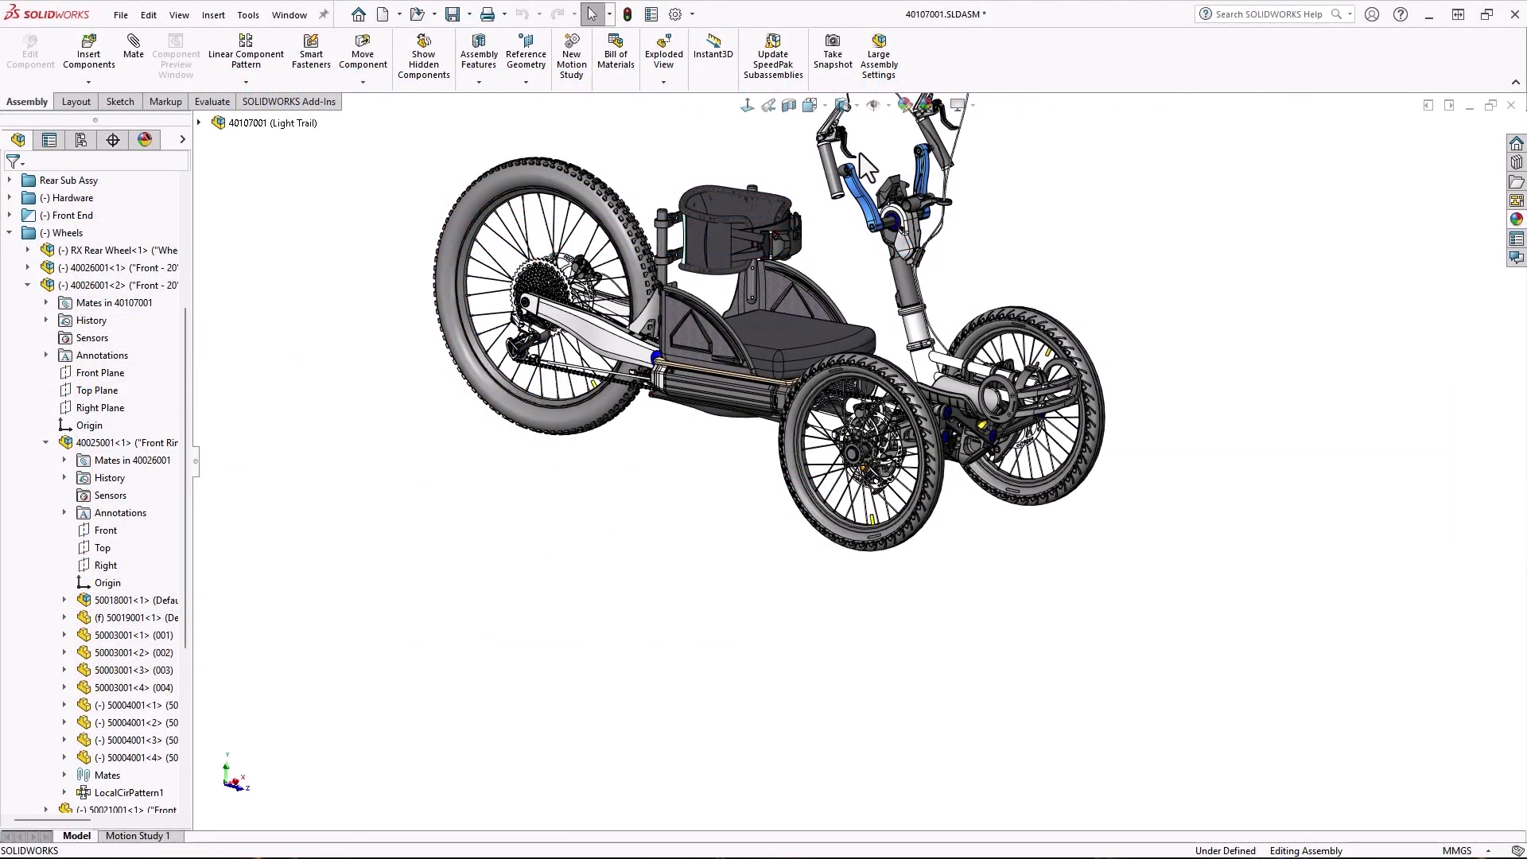
Open Customize from the CommandManager and filter the Keyboard tab to Commands with Keyboard Shortcuts.
right_click(1025, 55)
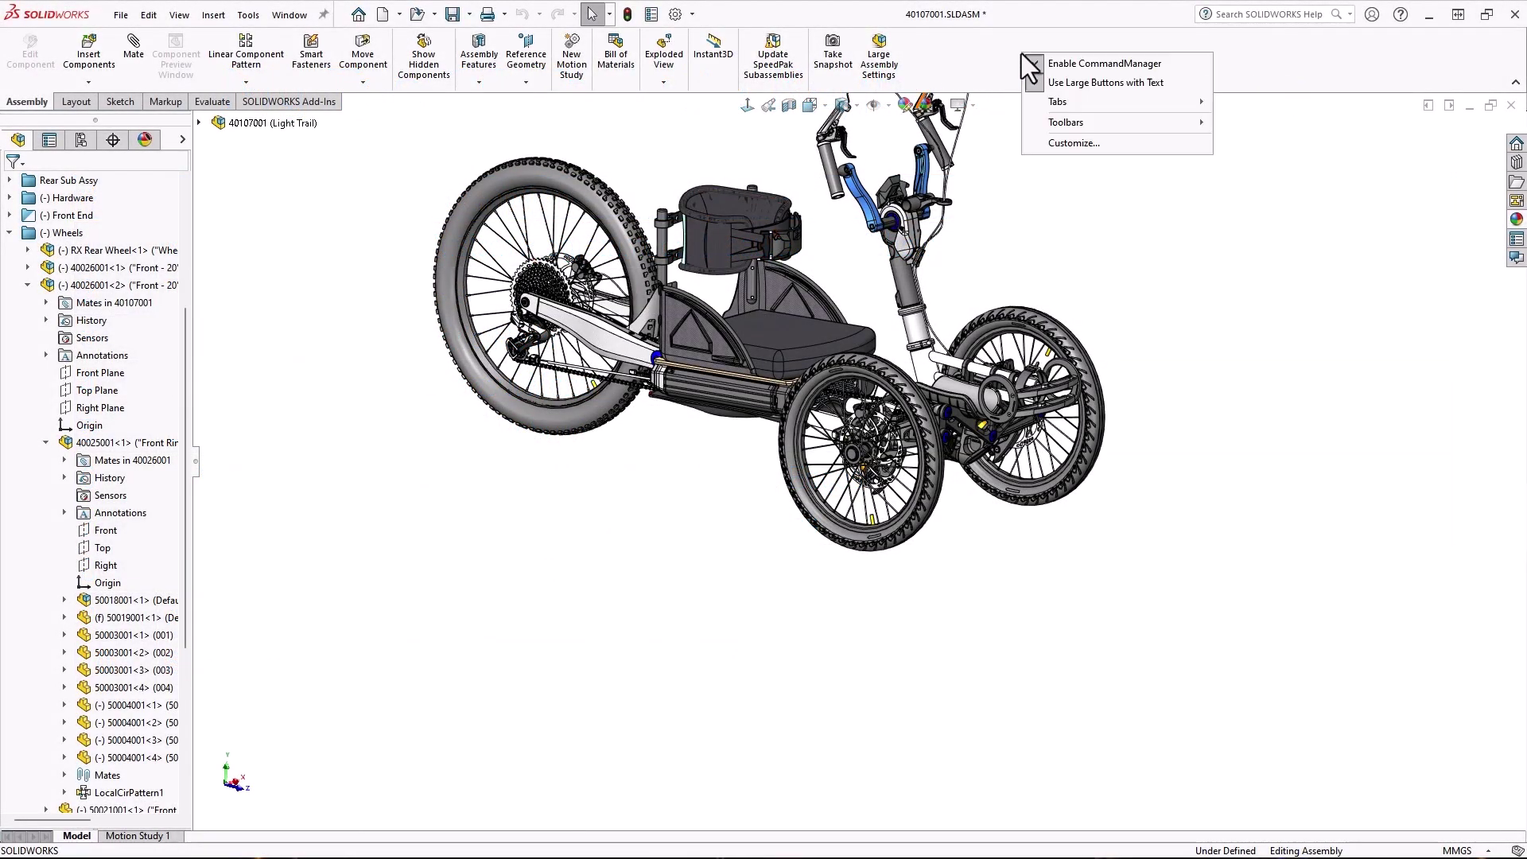
click(1048, 145)
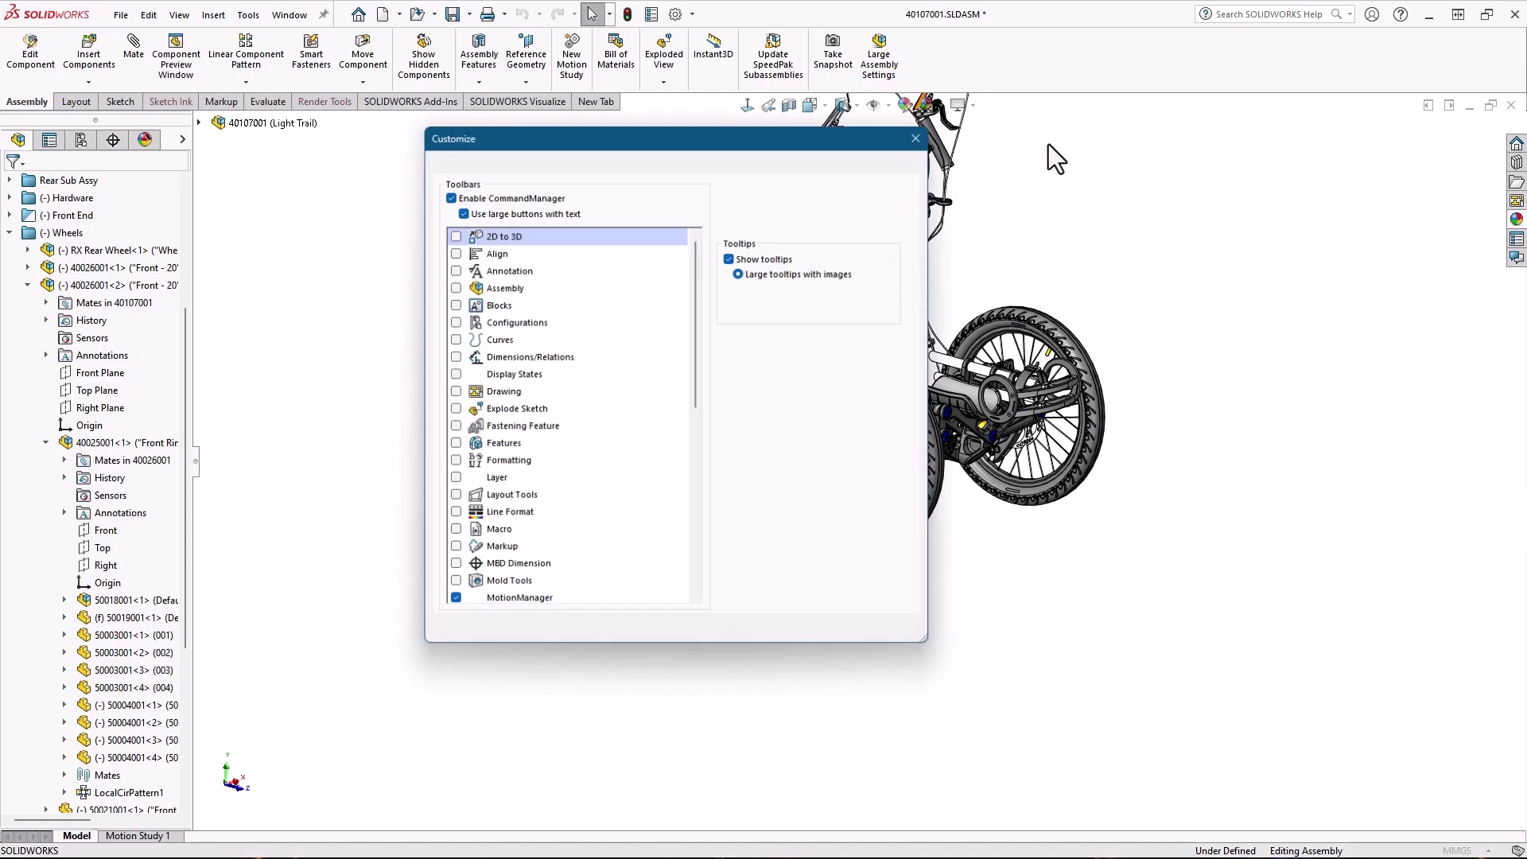
click(665, 162)
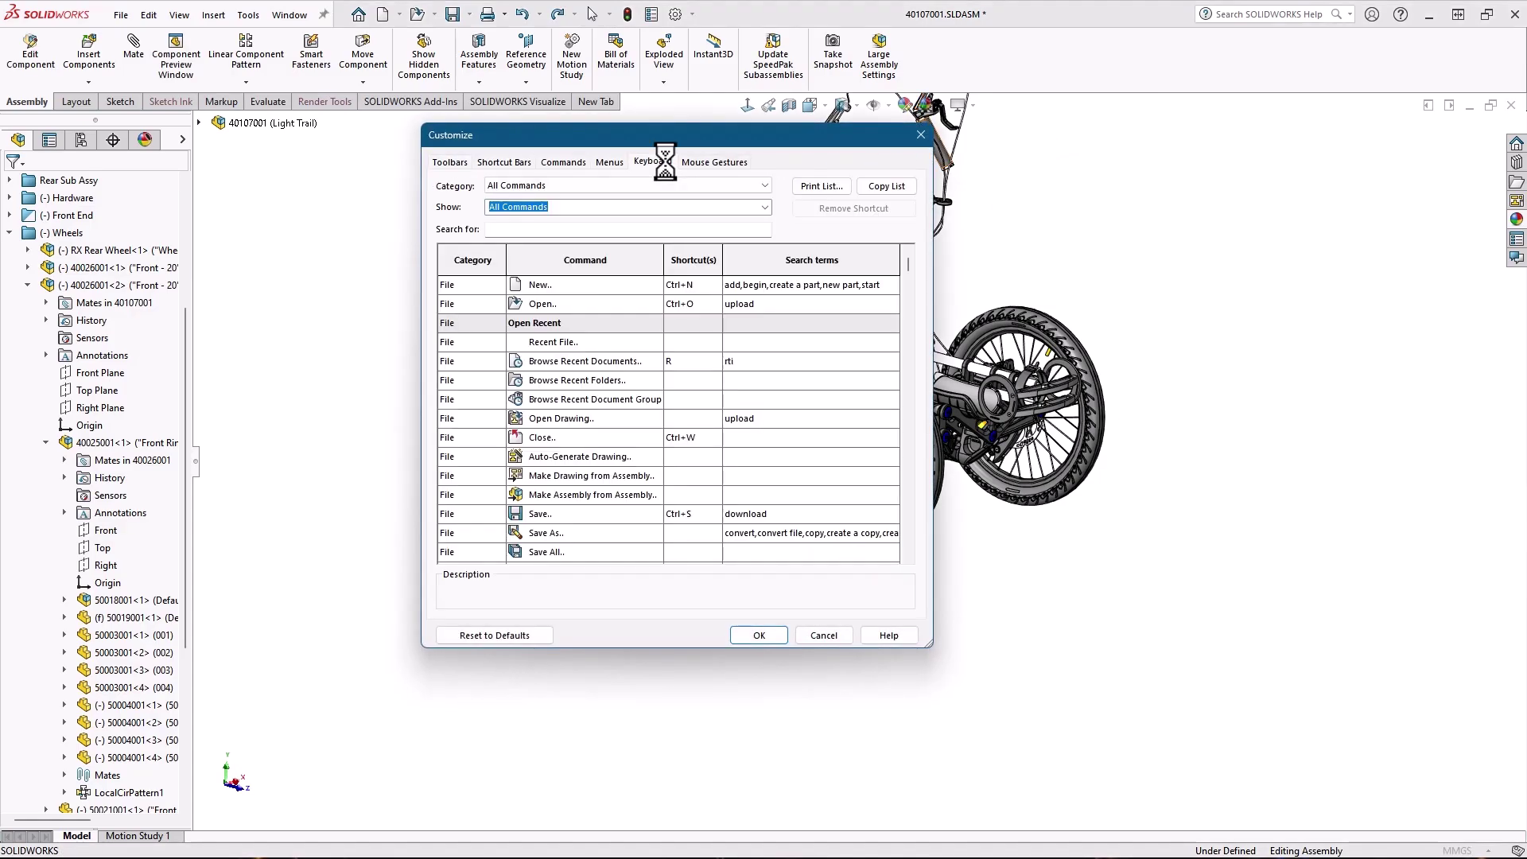
click(762, 207)
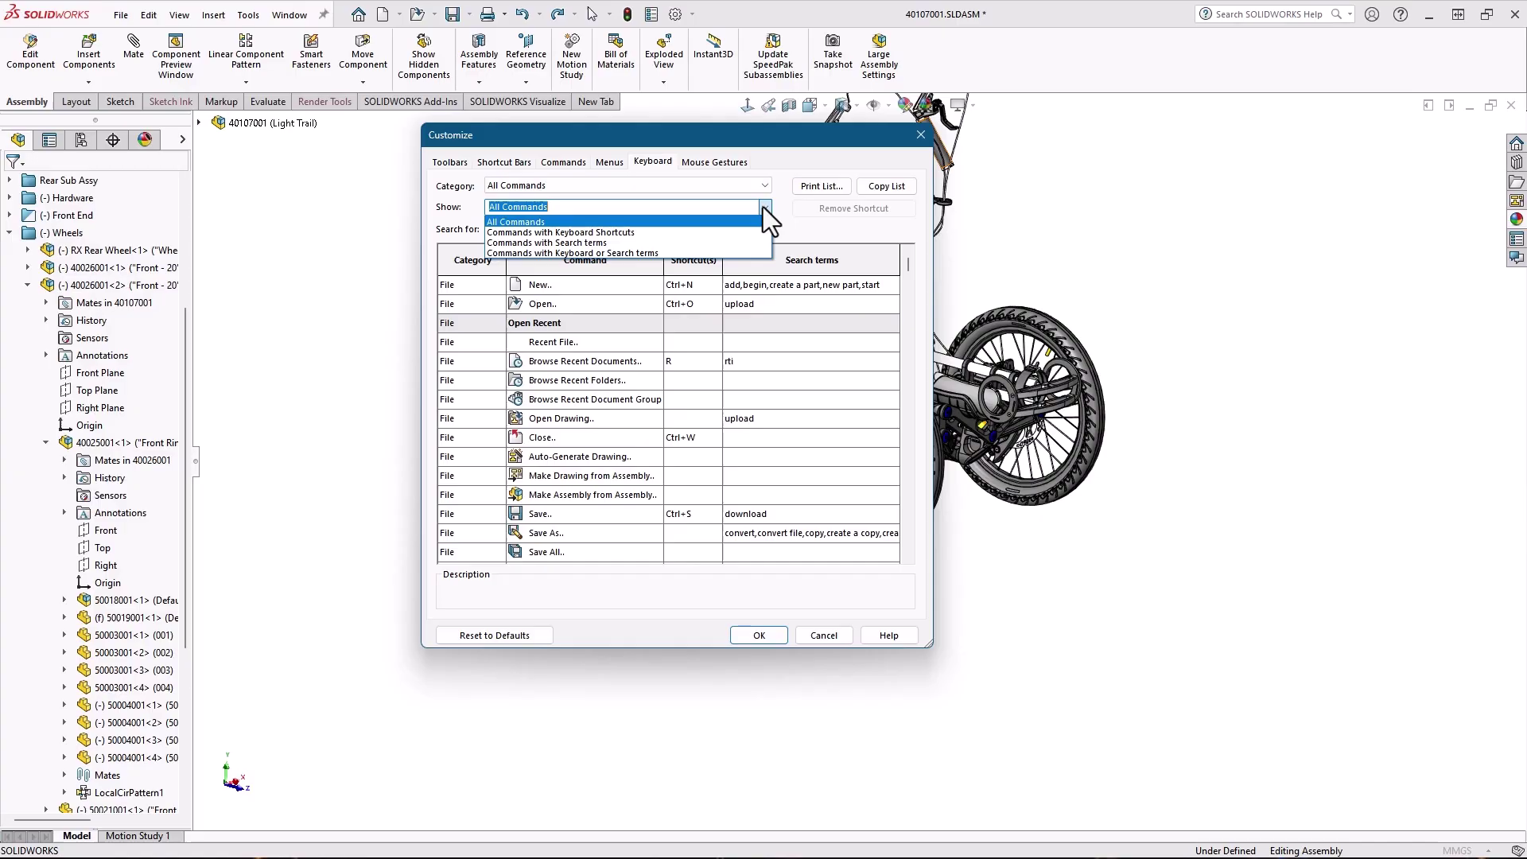
click(622, 231)
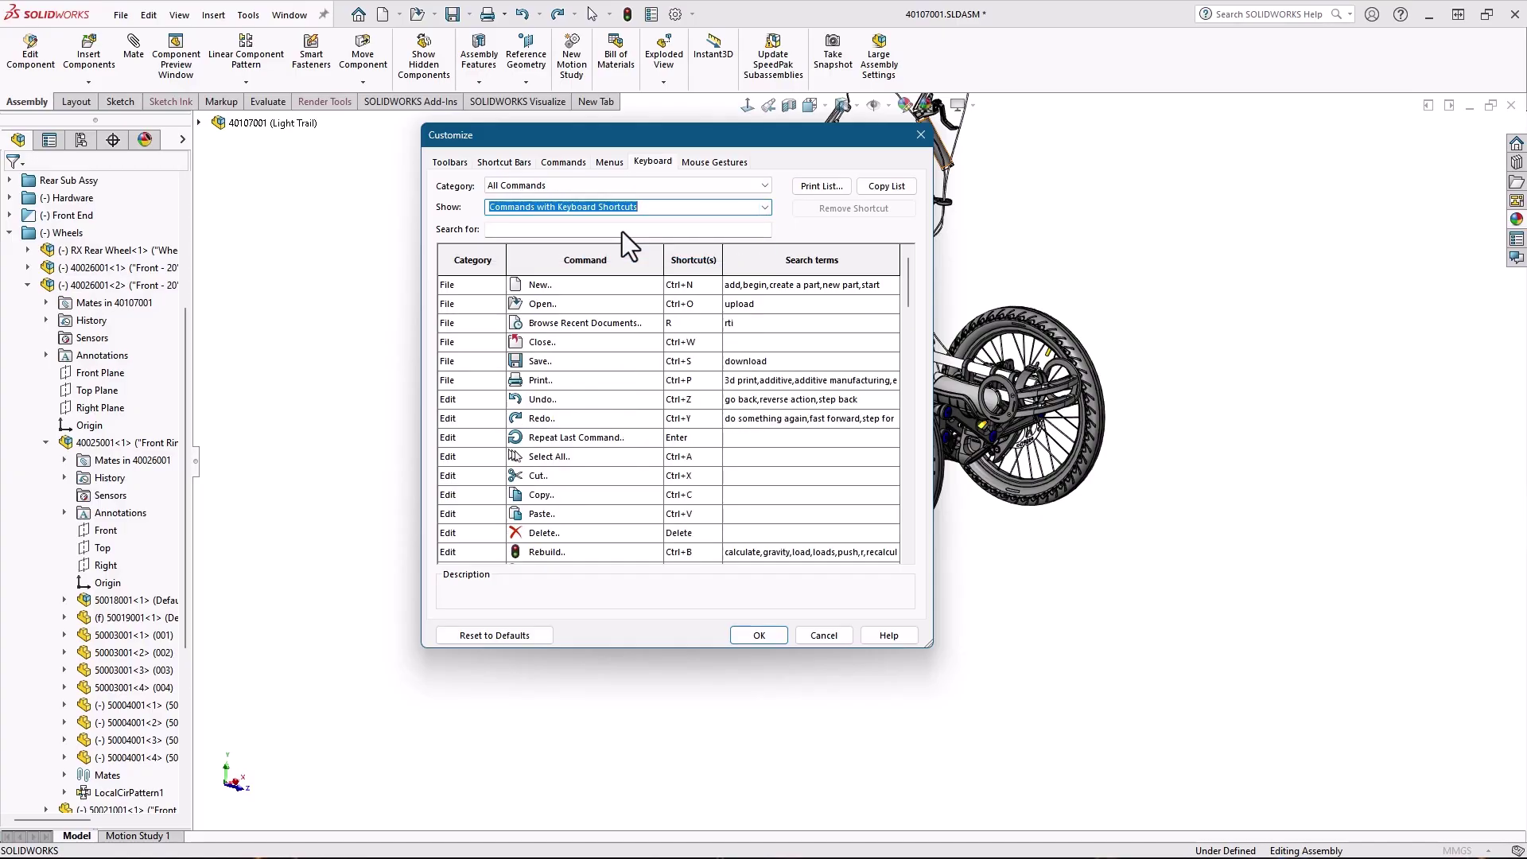